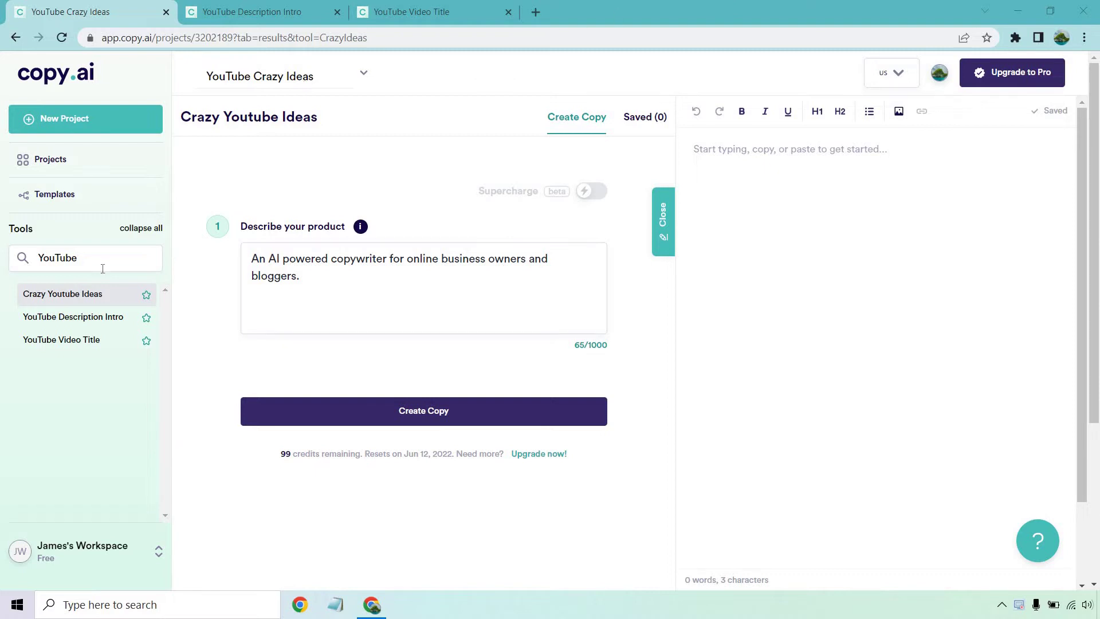
Open the Crazy Youtube Ideas tool and generate ideas for the AI powered copywriter description
left_click(85, 256)
left_click(74, 298)
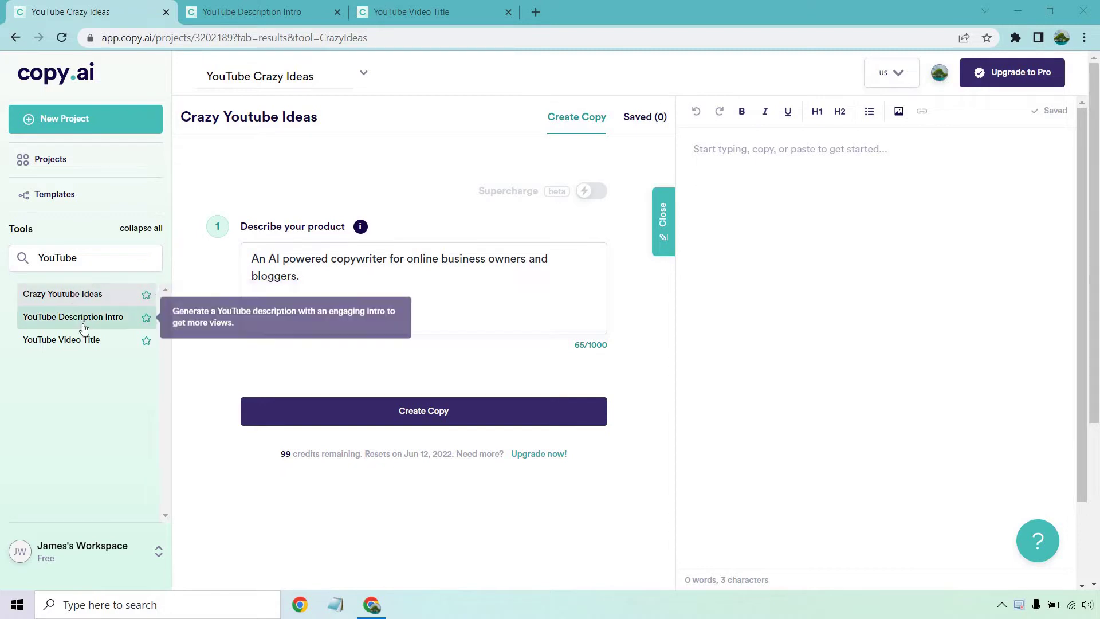
left_click(252, 6)
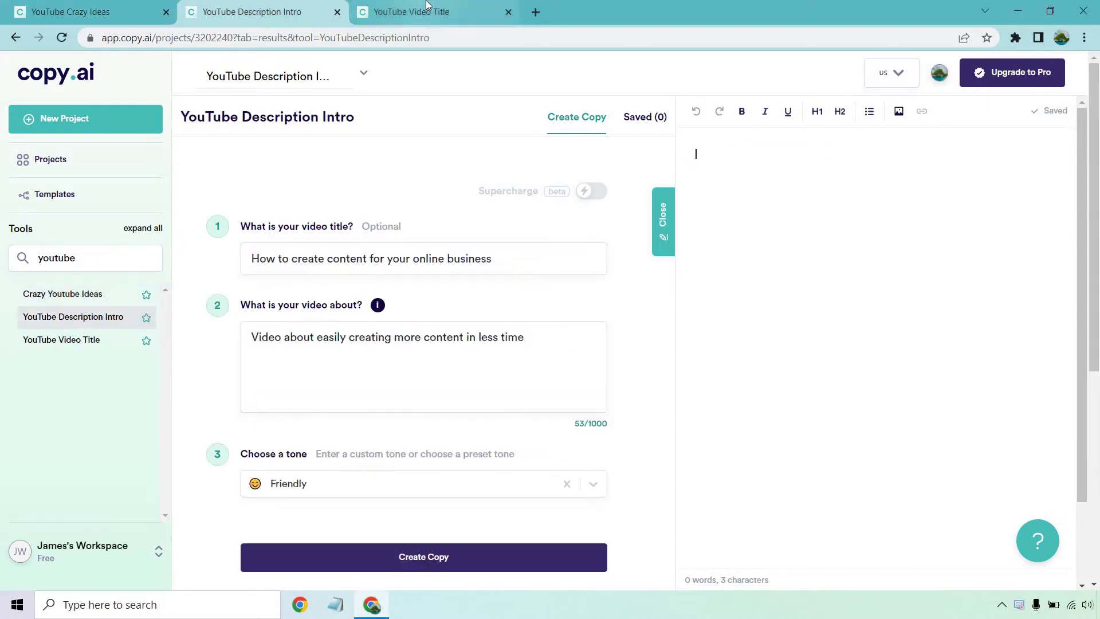
left_click(438, 8)
left_click(96, 7)
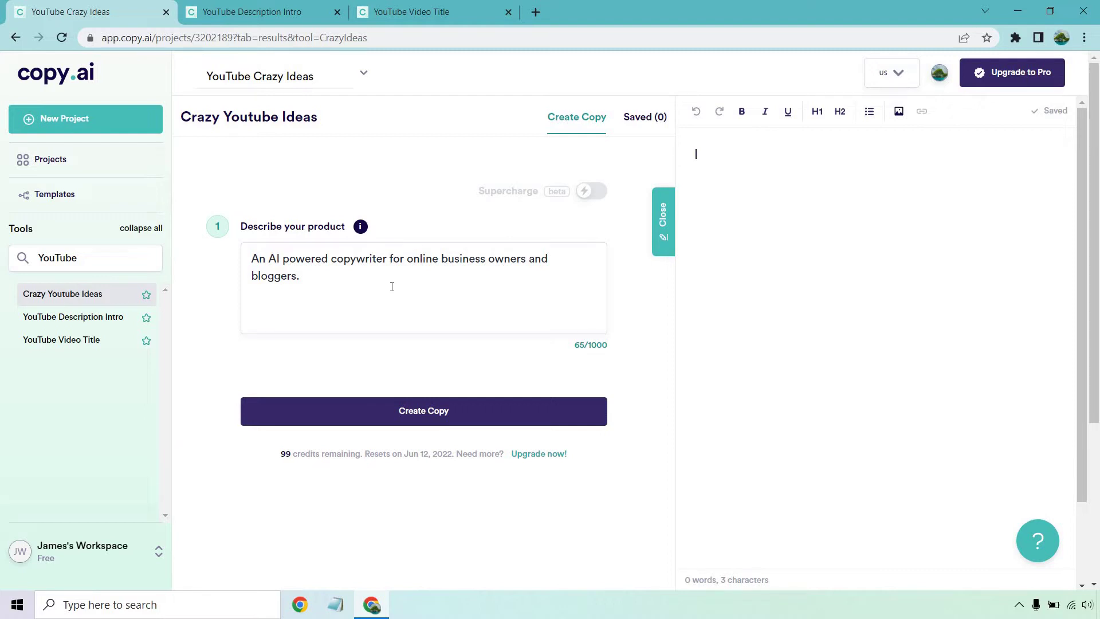
left_click(367, 279)
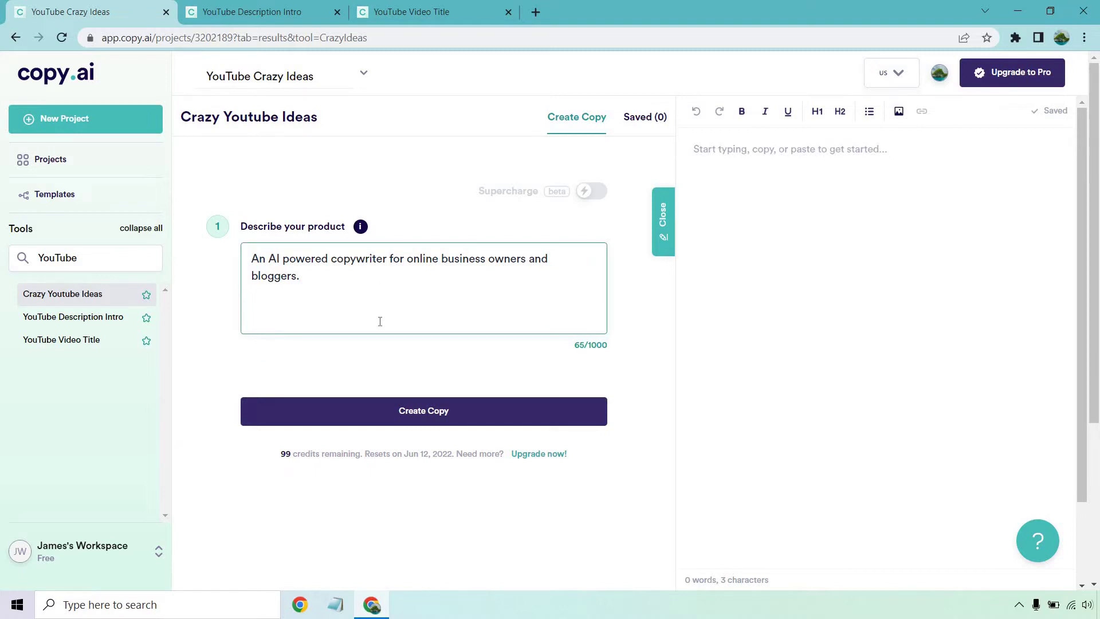
left_click(377, 415)
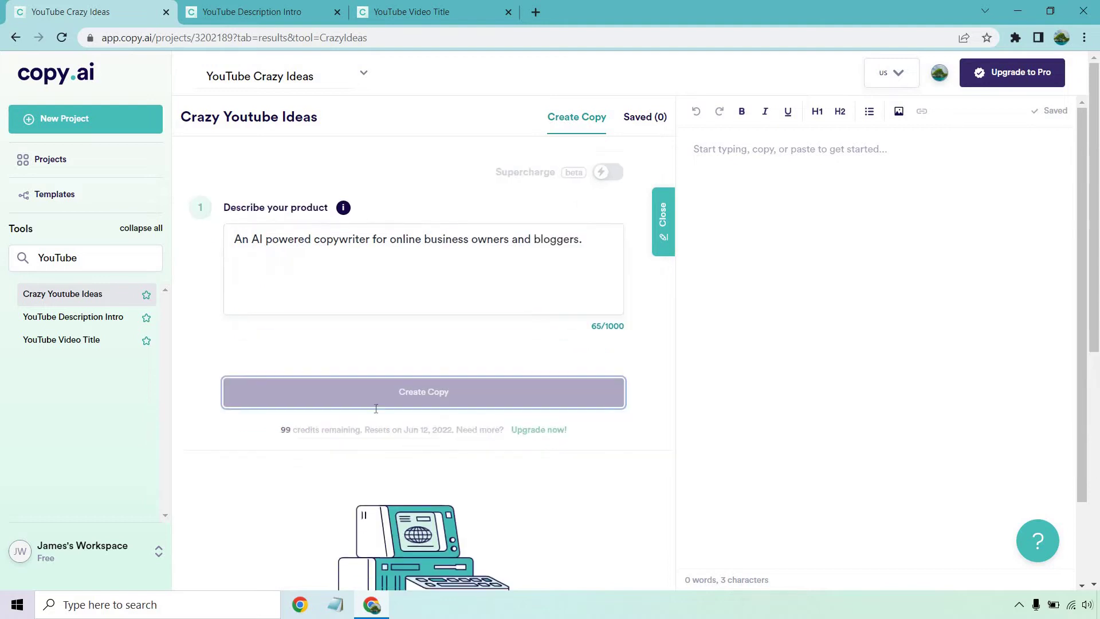
Generate a YouTube description intro and YouTube video titles from their entered descriptions
left_click(244, 7)
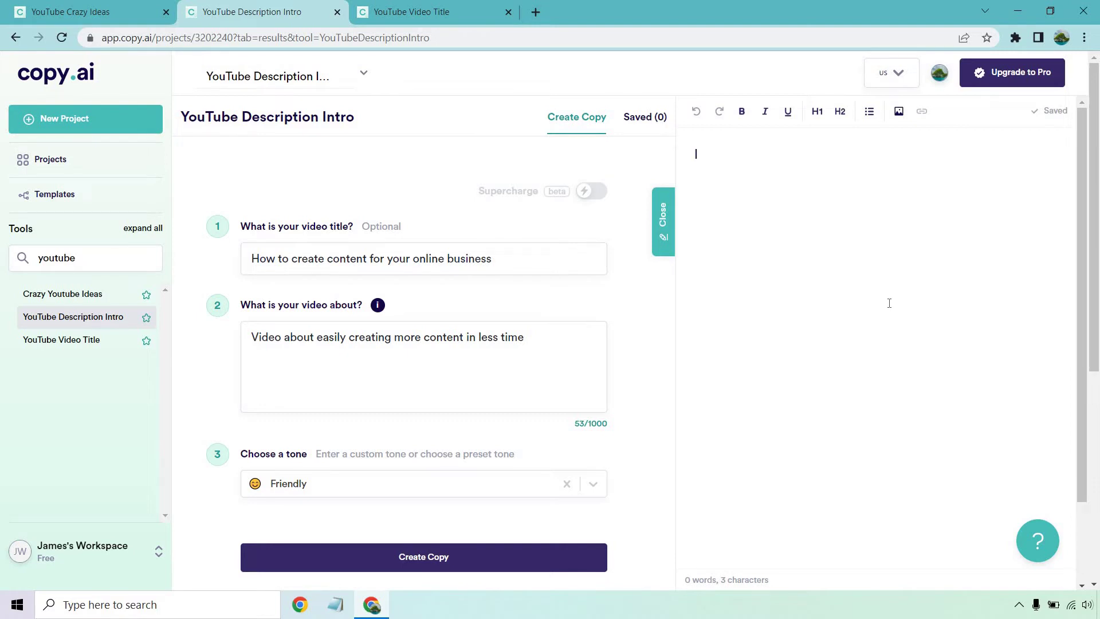
left_click(549, 333)
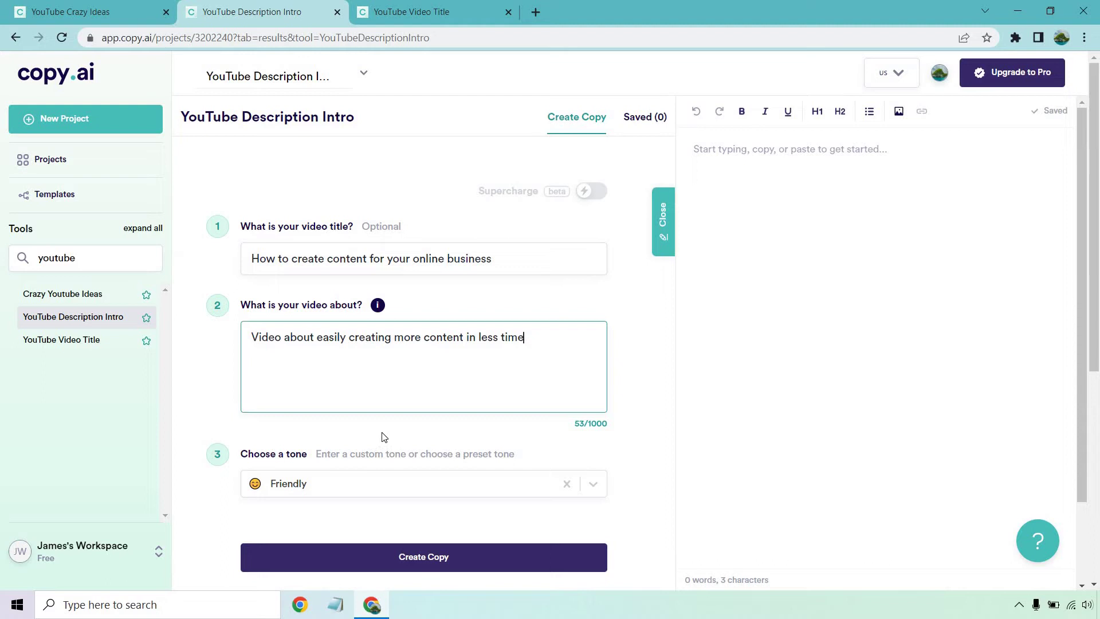
left_click(391, 553)
left_click(427, 14)
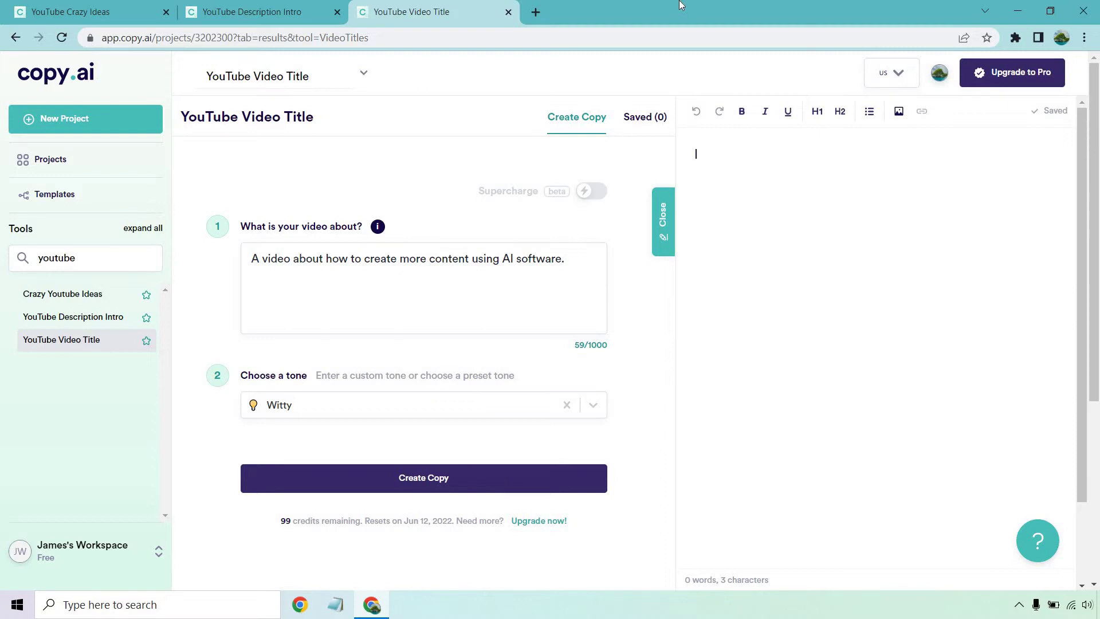
left_click(413, 480)
left_click(92, 6)
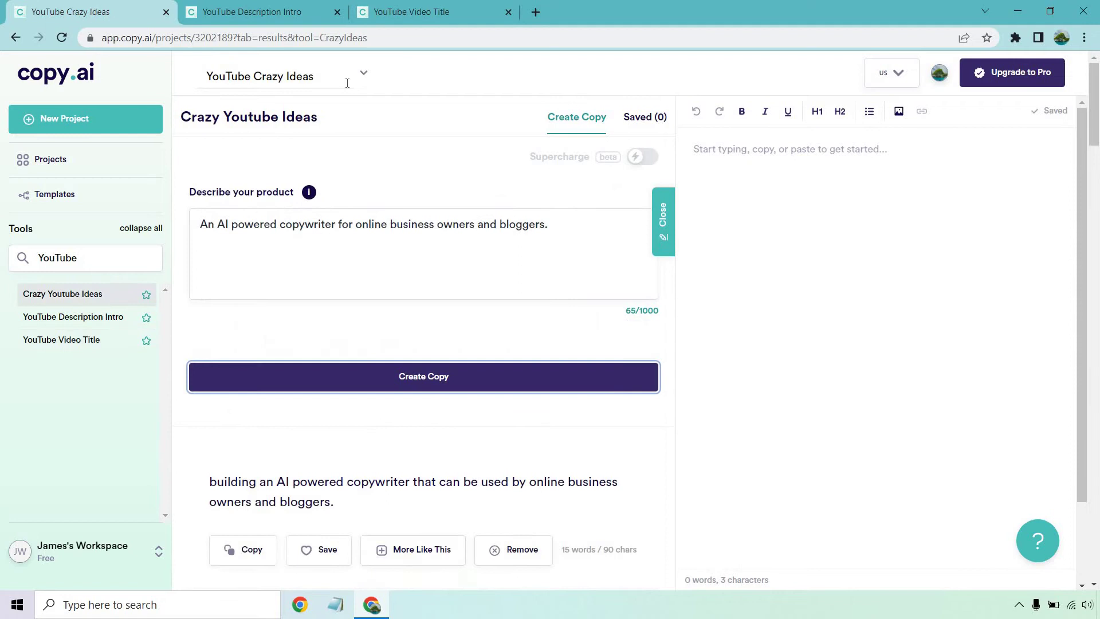
scroll(456, 281, "down", 4)
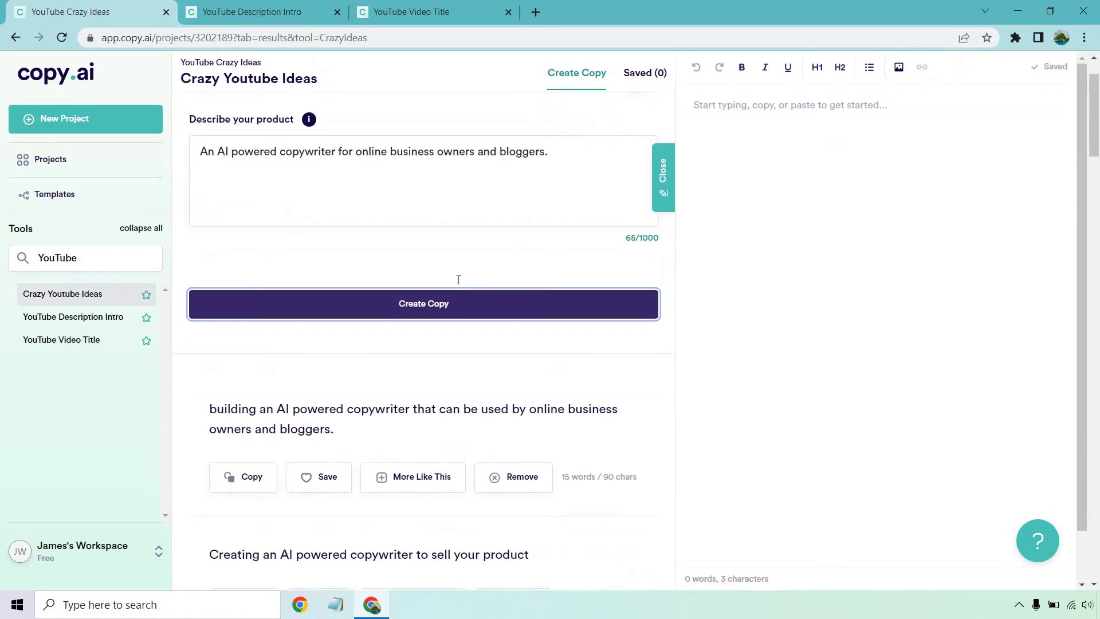
scroll(458, 284, "down", 20)
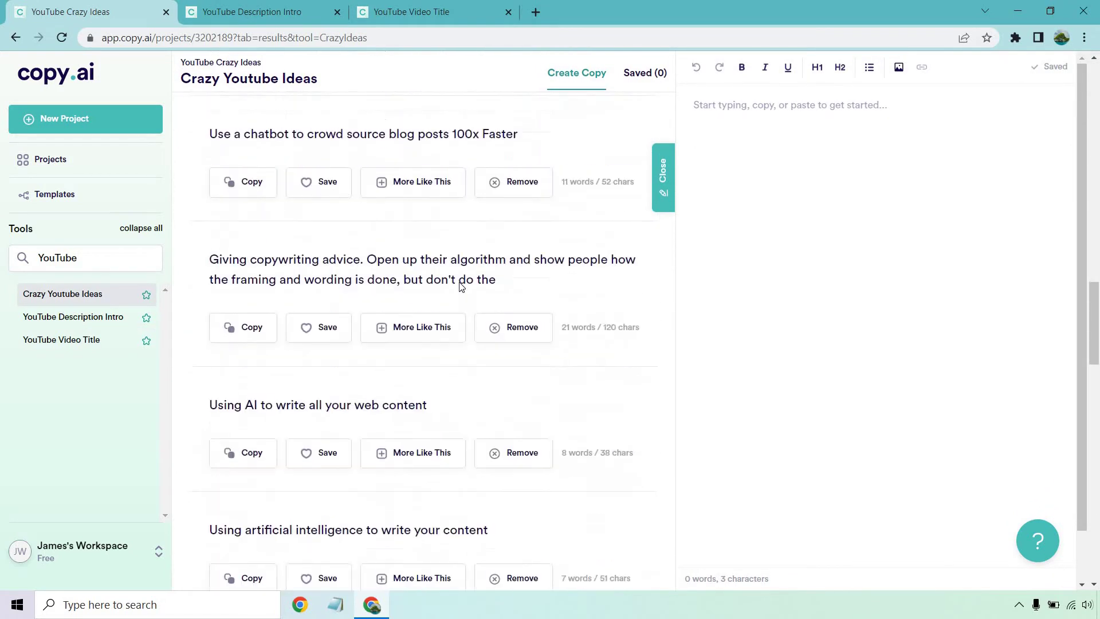
scroll(460, 300, "down", 10)
scroll(464, 310, "up", 8)
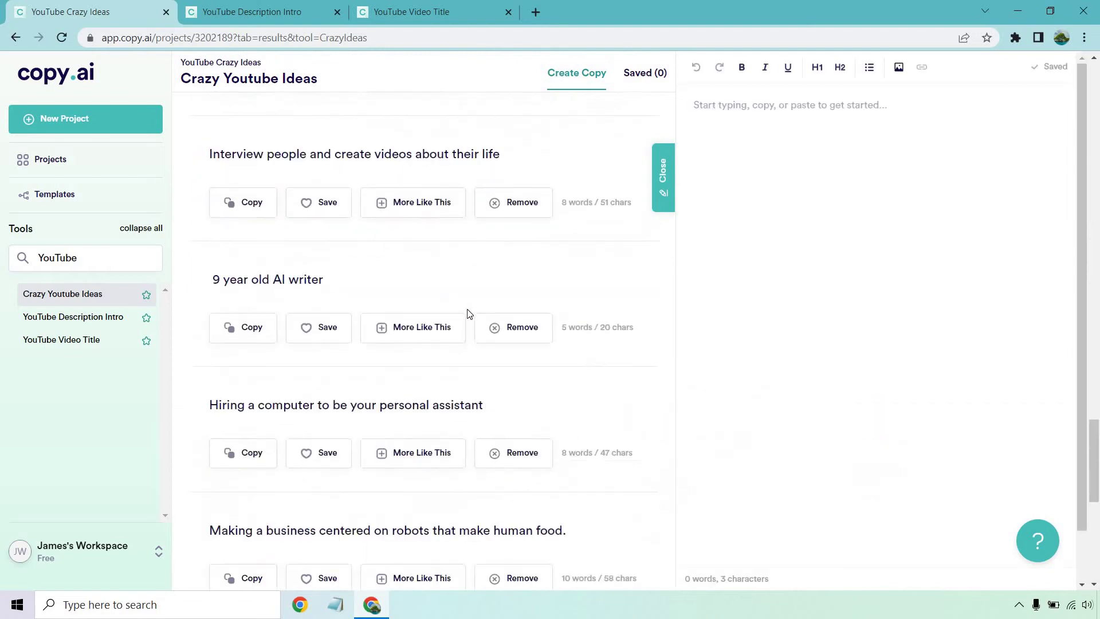
scroll(467, 326, "up", 20)
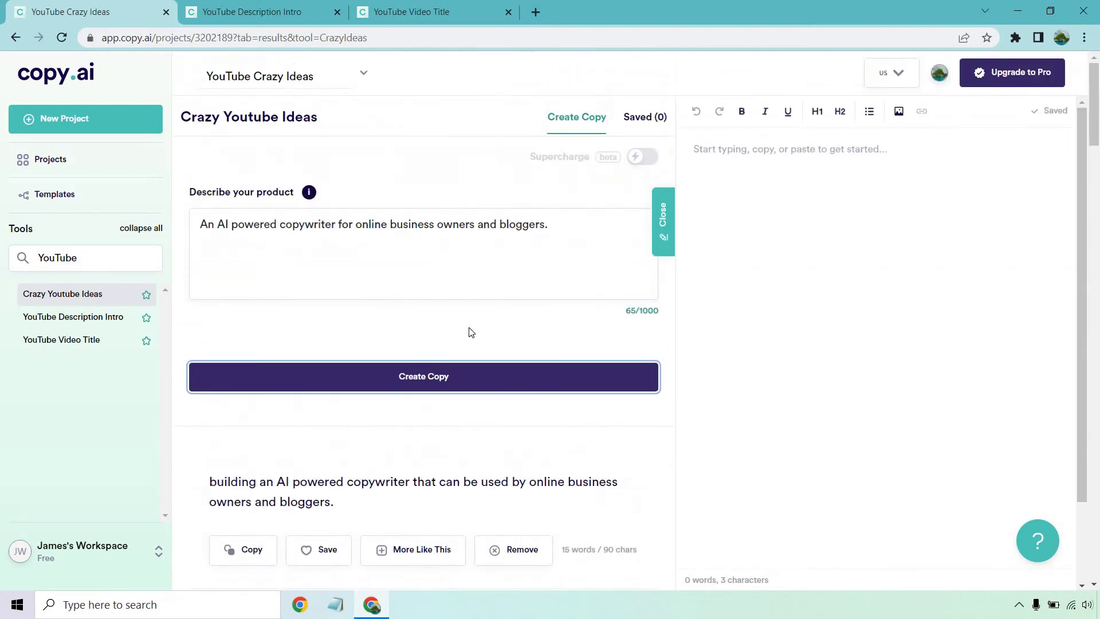
scroll(479, 315, "down", 4)
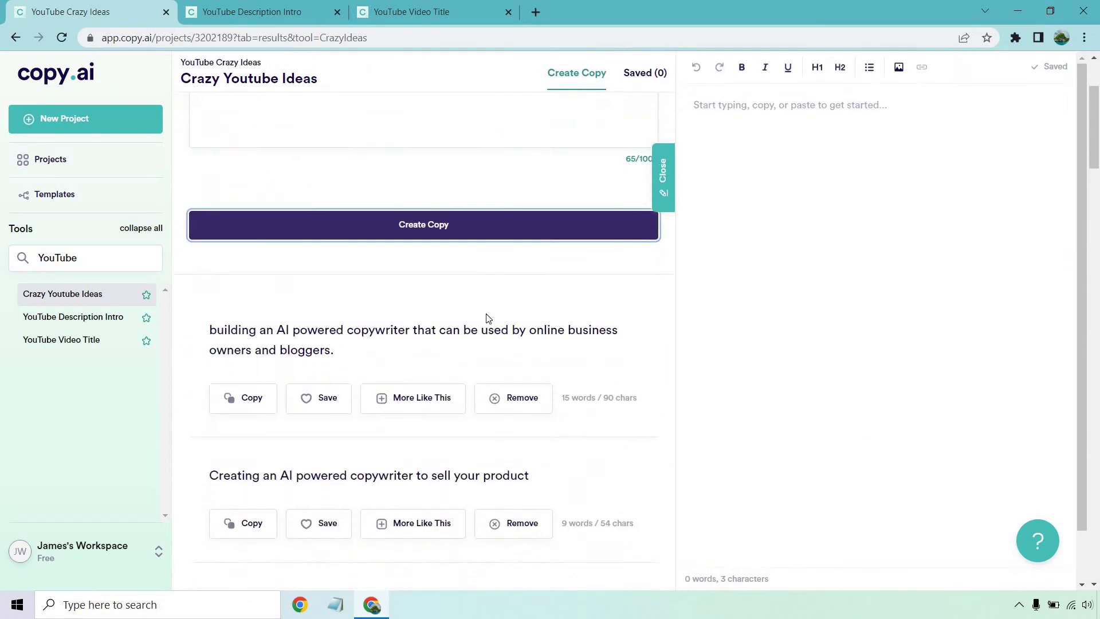
scroll(493, 318, "up", 4)
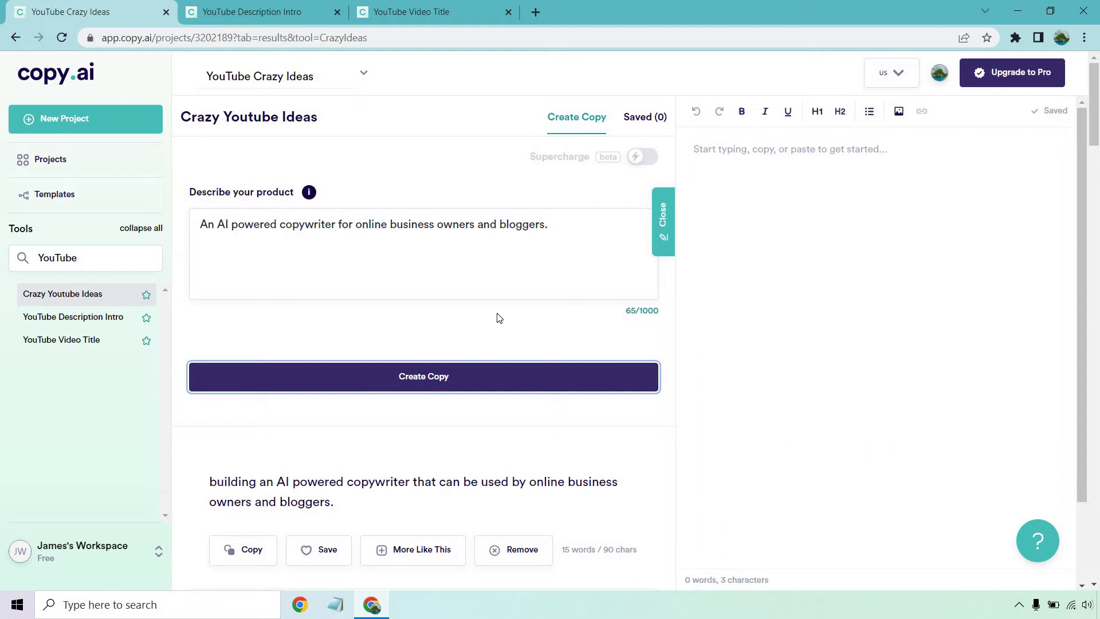
left_click_drag(1099, 171, 1096, 109)
scroll(555, 275, "down", 4)
Scroll down through the Crazy Youtube Ideas results, then back up to the Describe your product box
scroll(553, 288, "down", 3)
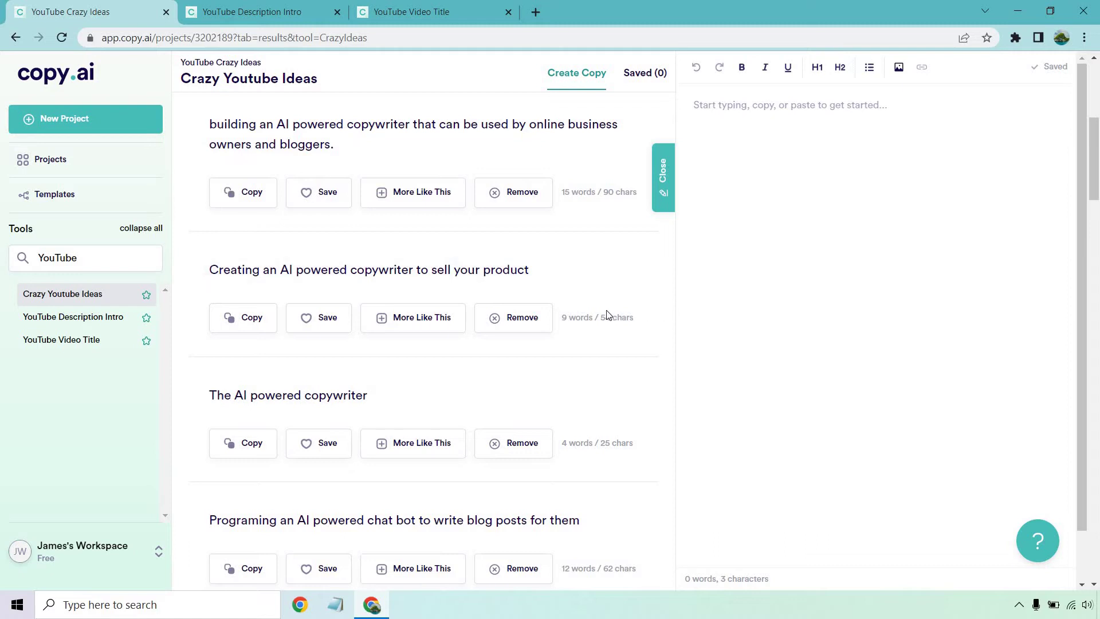
scroll(584, 280, "down", 1)
scroll(585, 276, "down", 2)
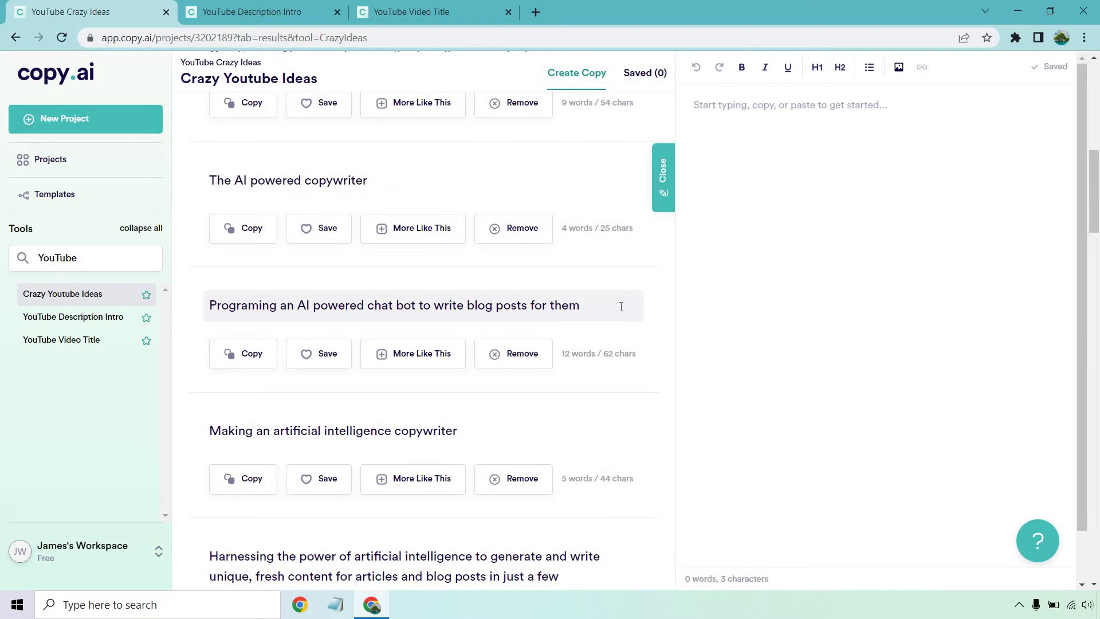
scroll(620, 307, "down", 2)
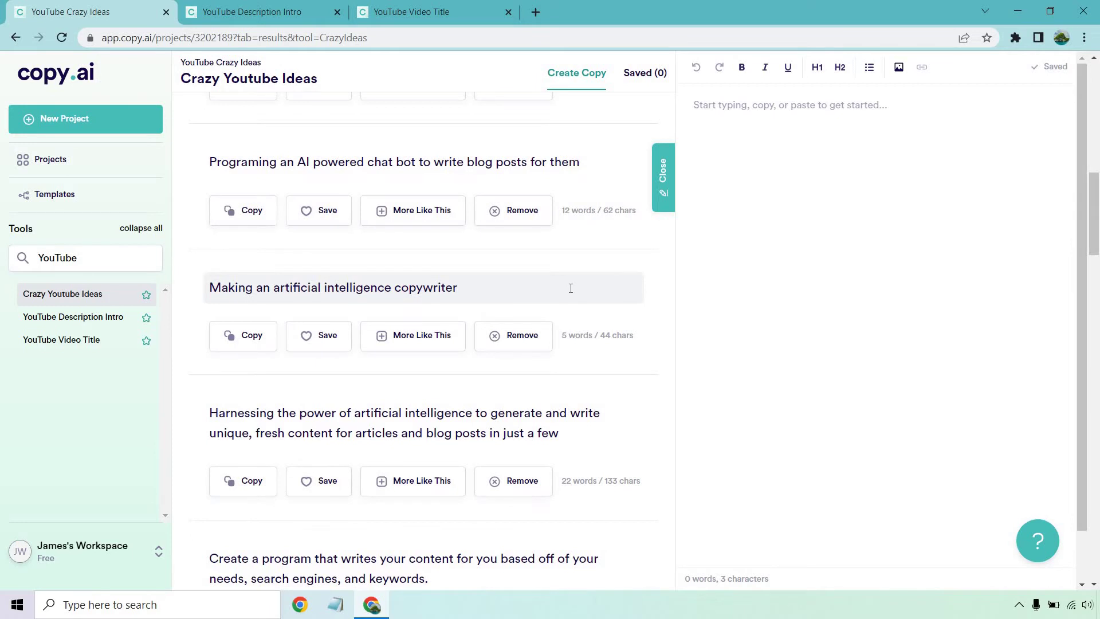
scroll(570, 288, "down", 1)
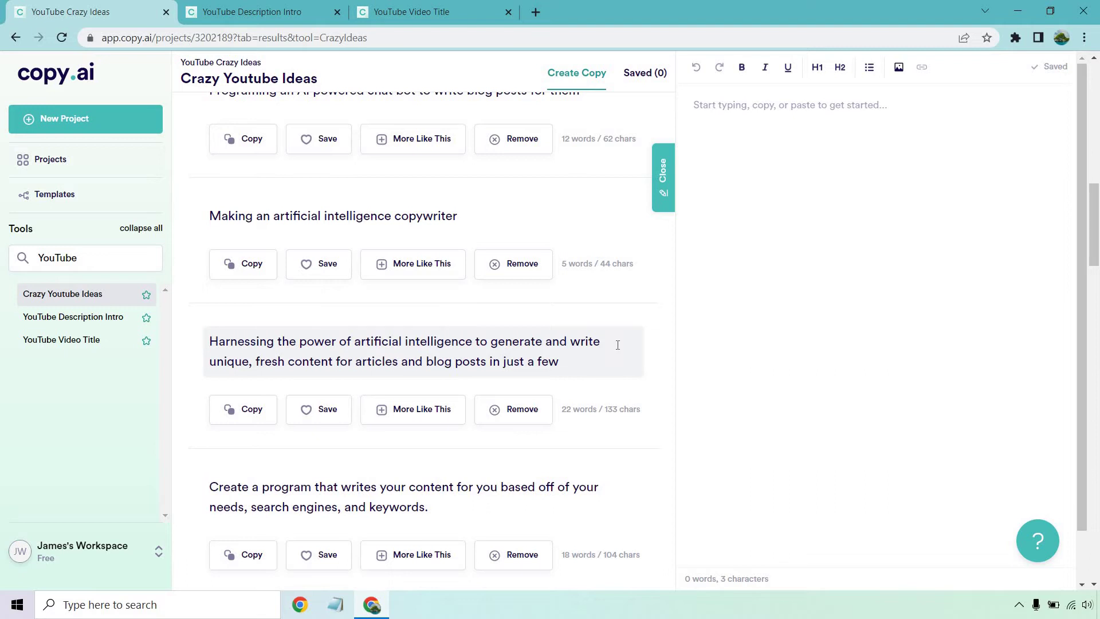
scroll(618, 344, "down", 1)
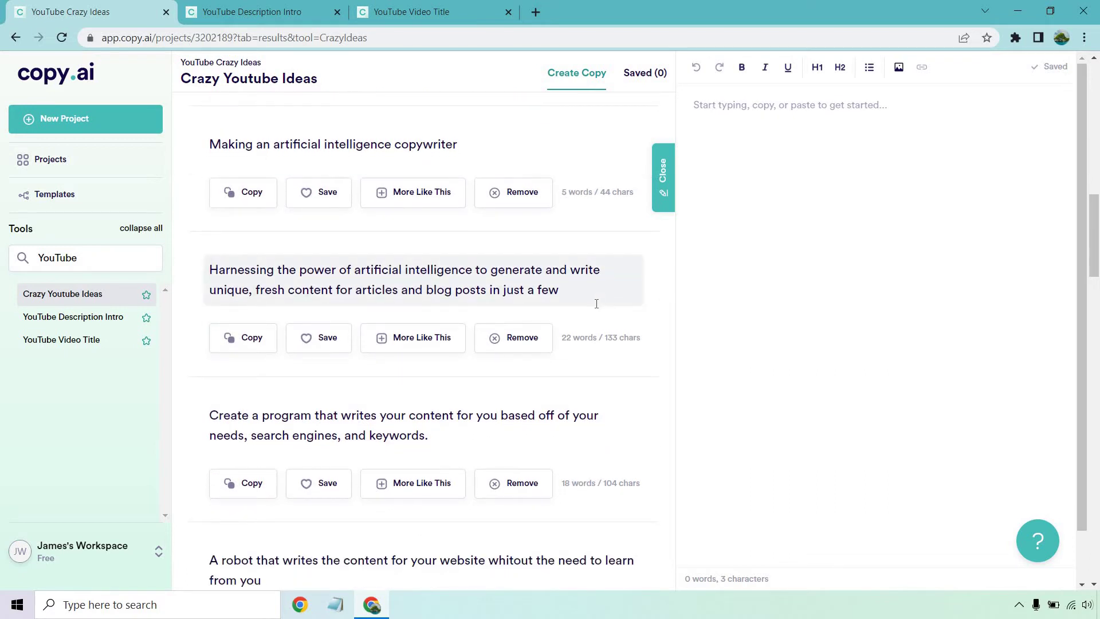
scroll(597, 303, "down", 2)
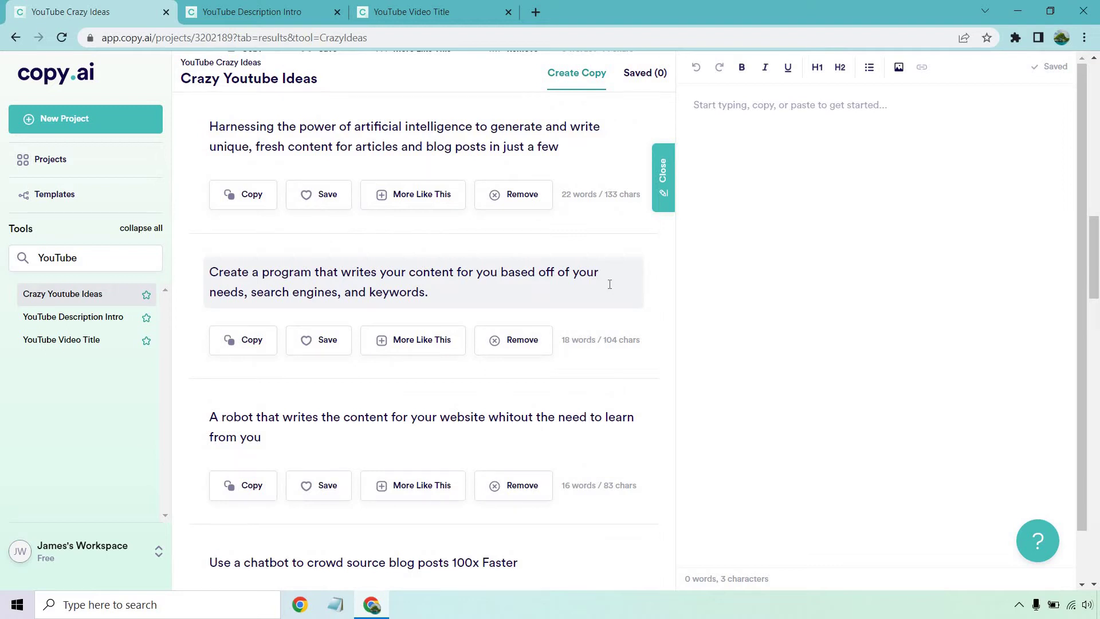
scroll(604, 281, "down", 2)
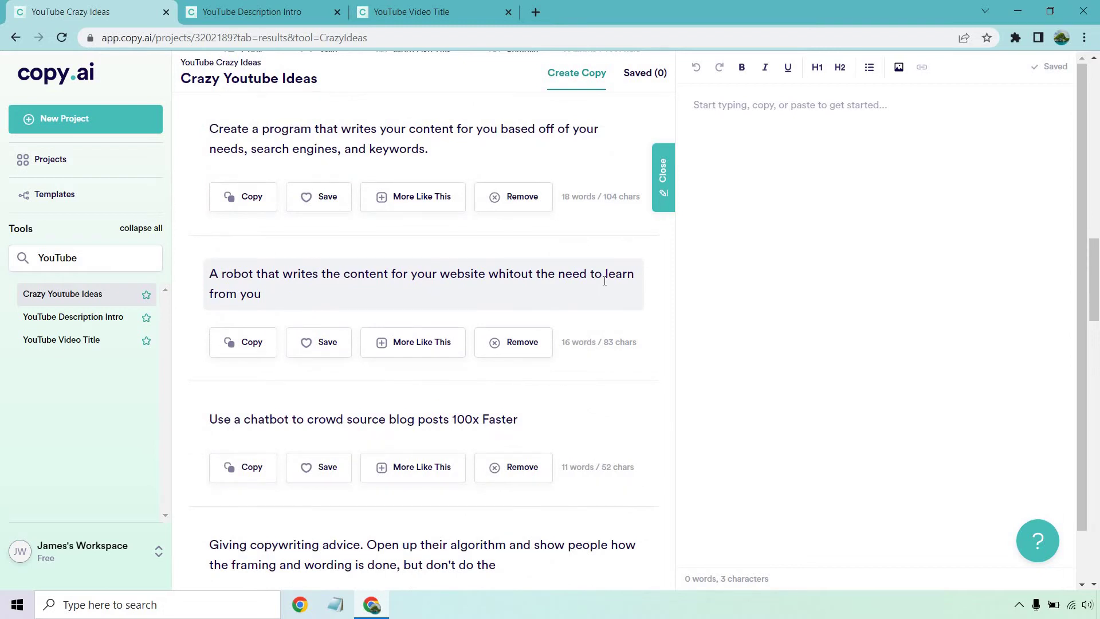
scroll(603, 280, "down", 1)
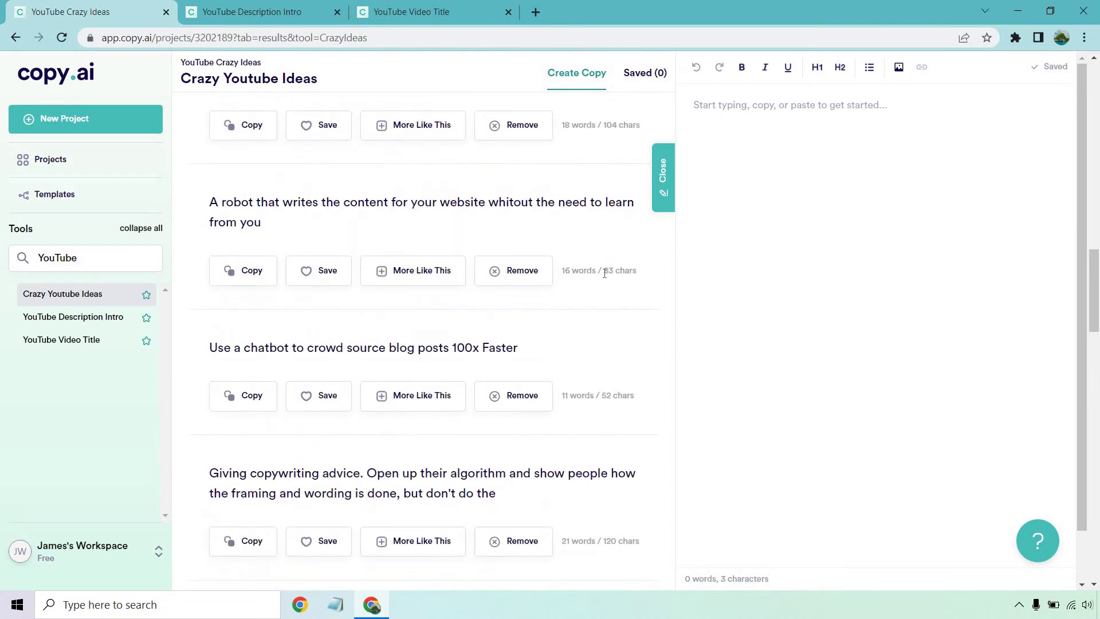
scroll(600, 267, "down", 1)
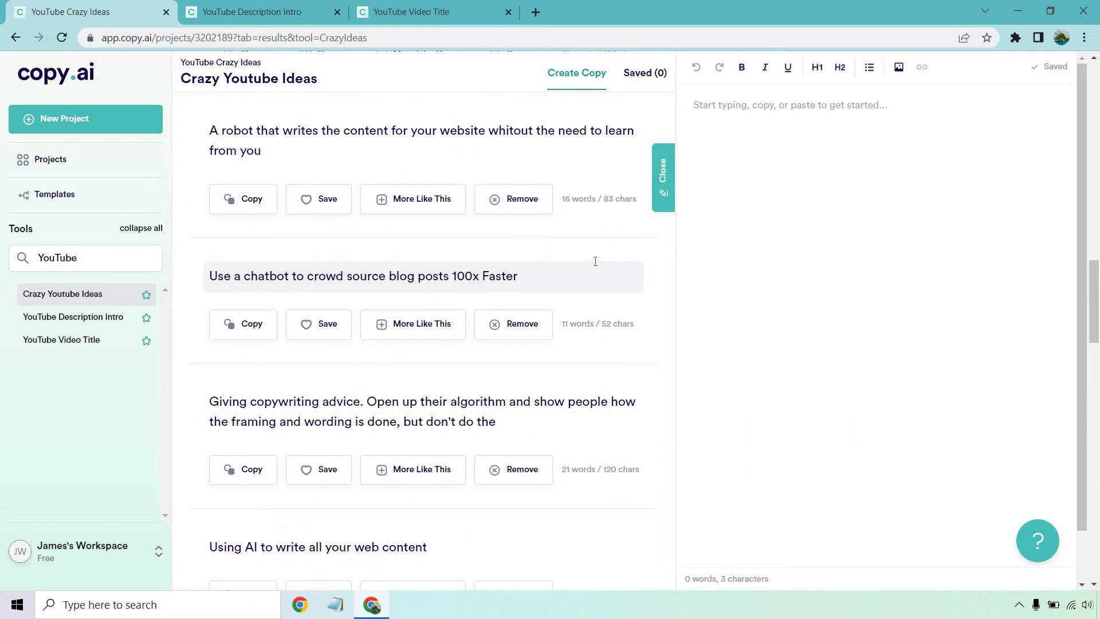
scroll(596, 264, "down", 1)
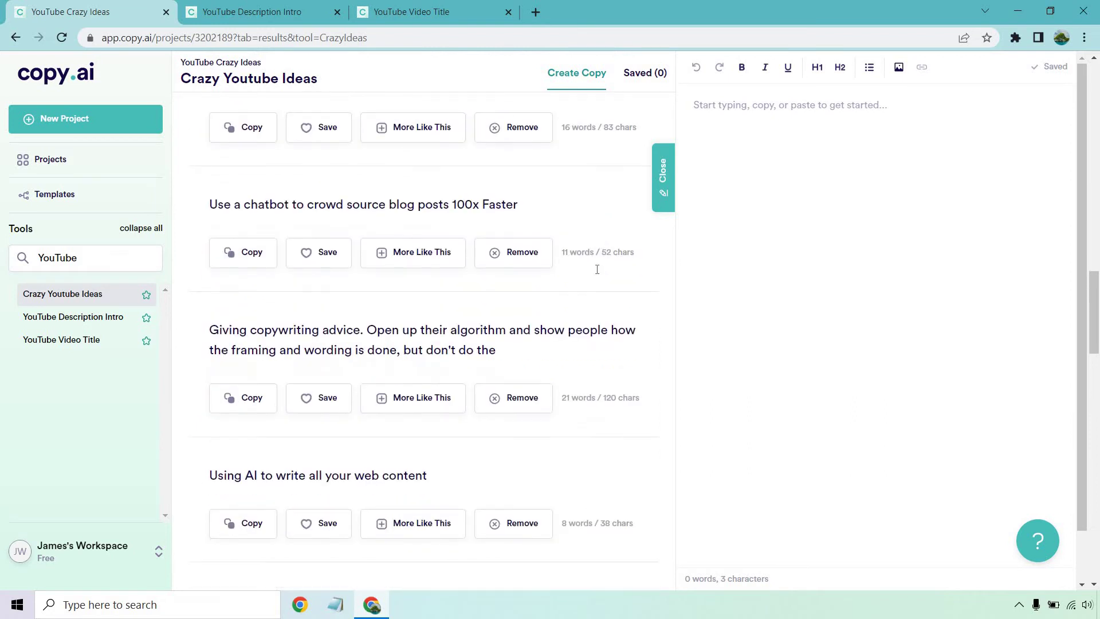
scroll(598, 270, "down", 1)
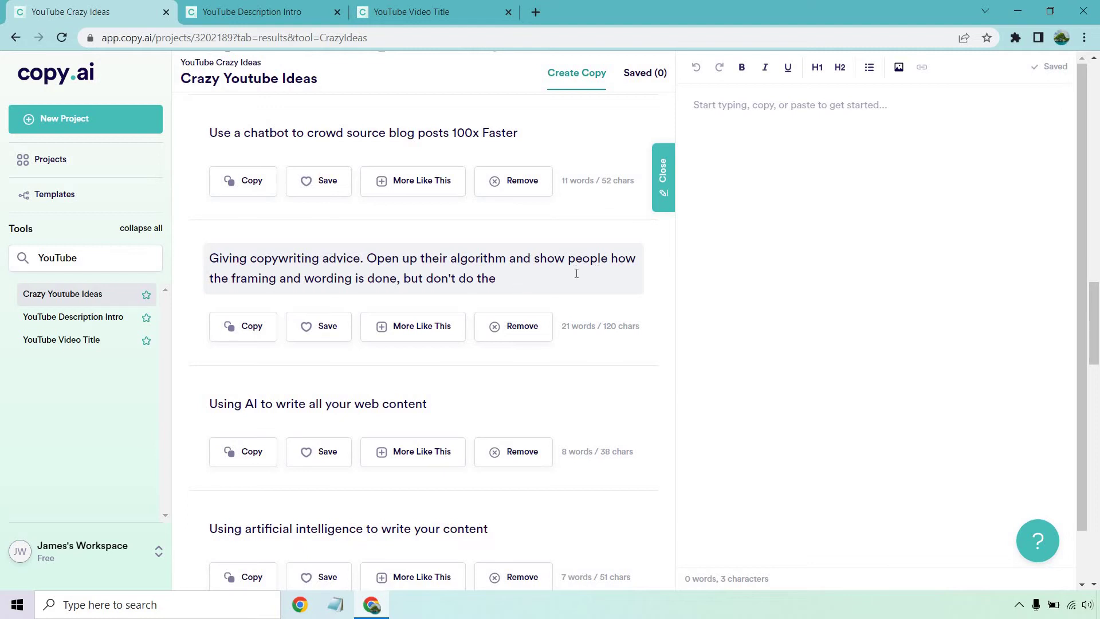
scroll(577, 274, "down", 3)
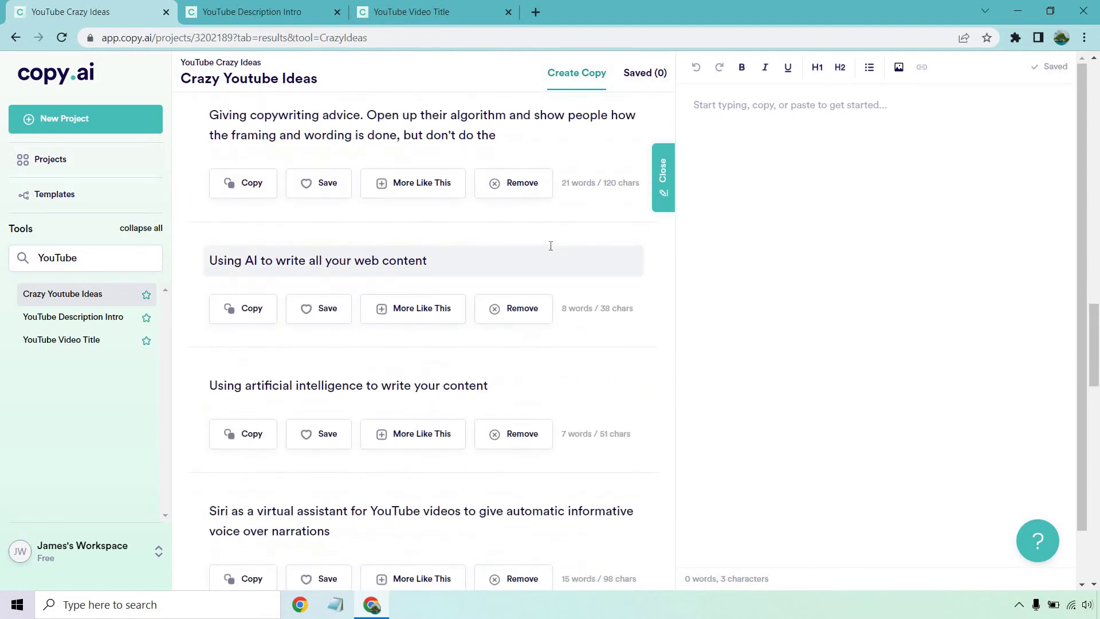
scroll(552, 250, "down", 4)
scroll(538, 251, "down", 1)
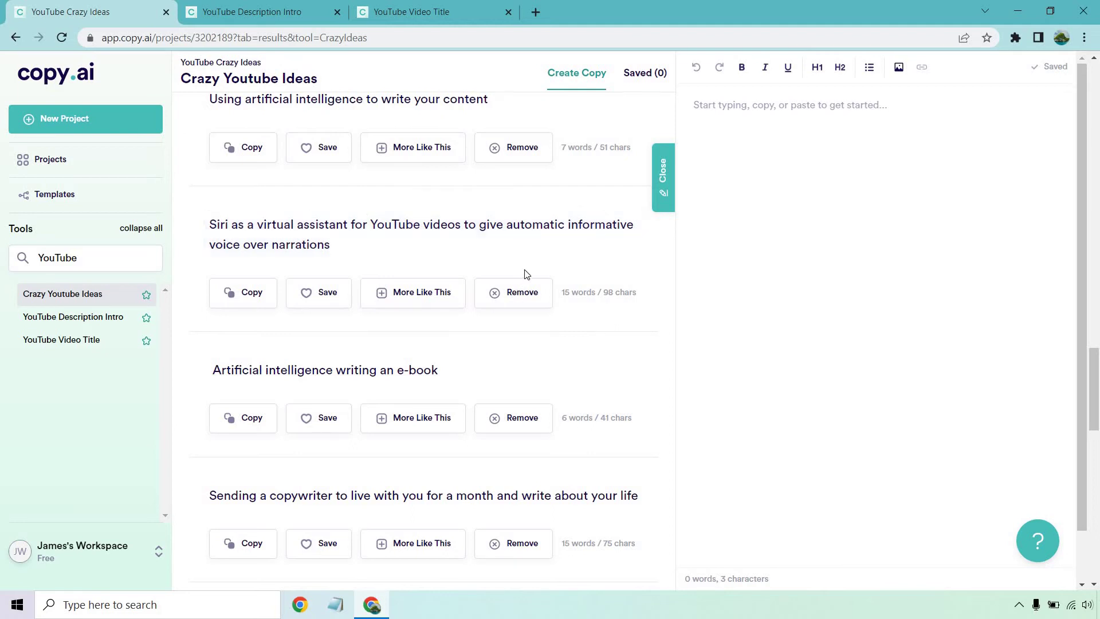
scroll(526, 274, "down", 5)
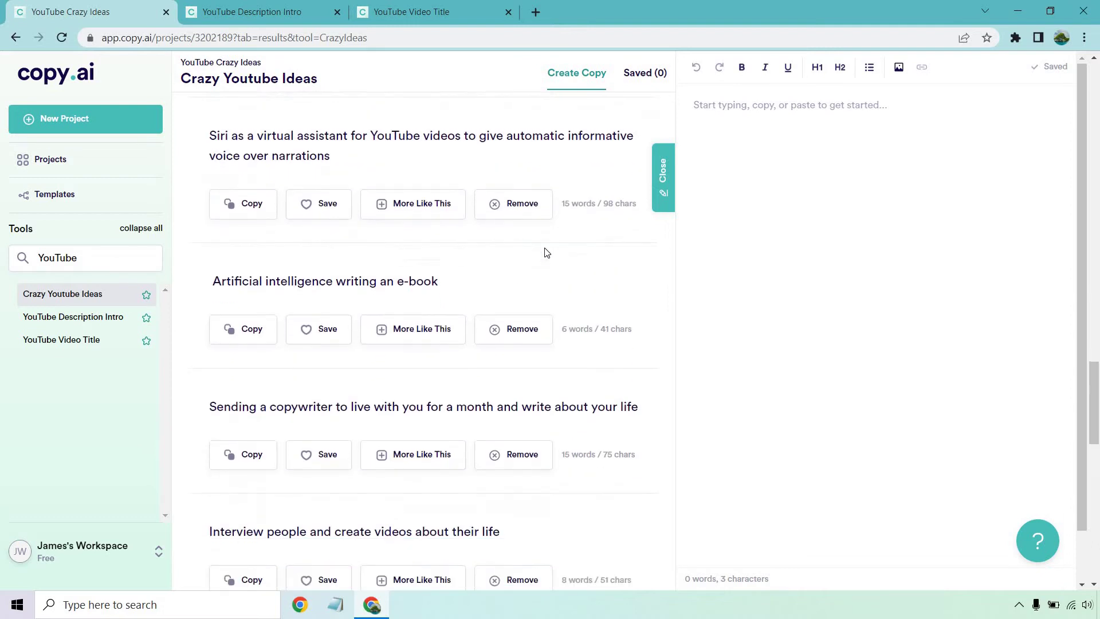
scroll(545, 254, "down", 4)
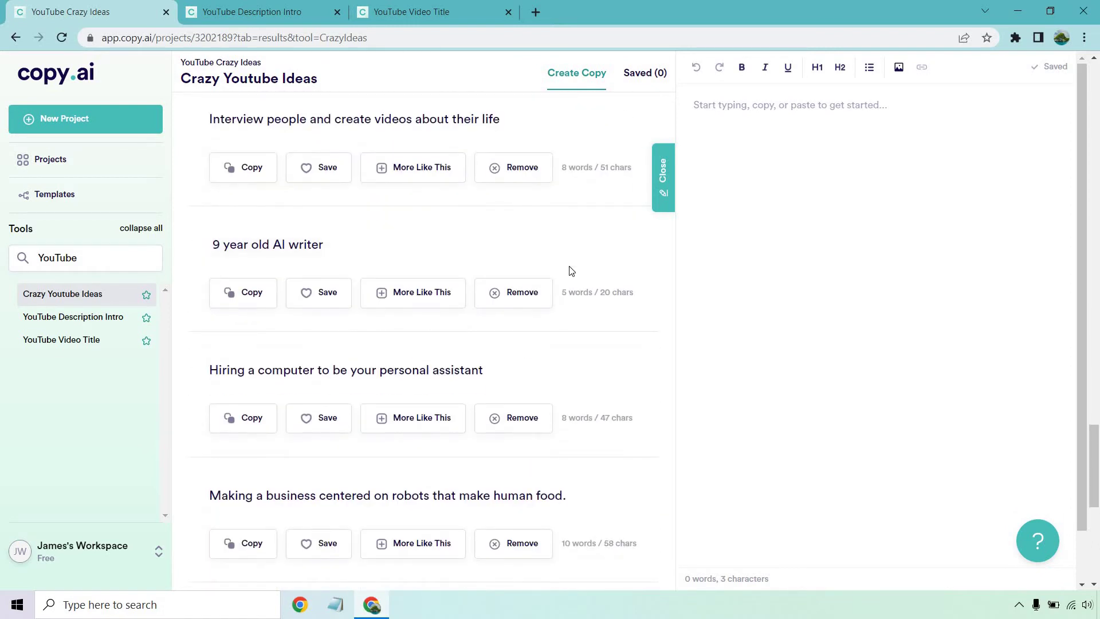
scroll(574, 270, "down", 2)
scroll(588, 322, "up", 4)
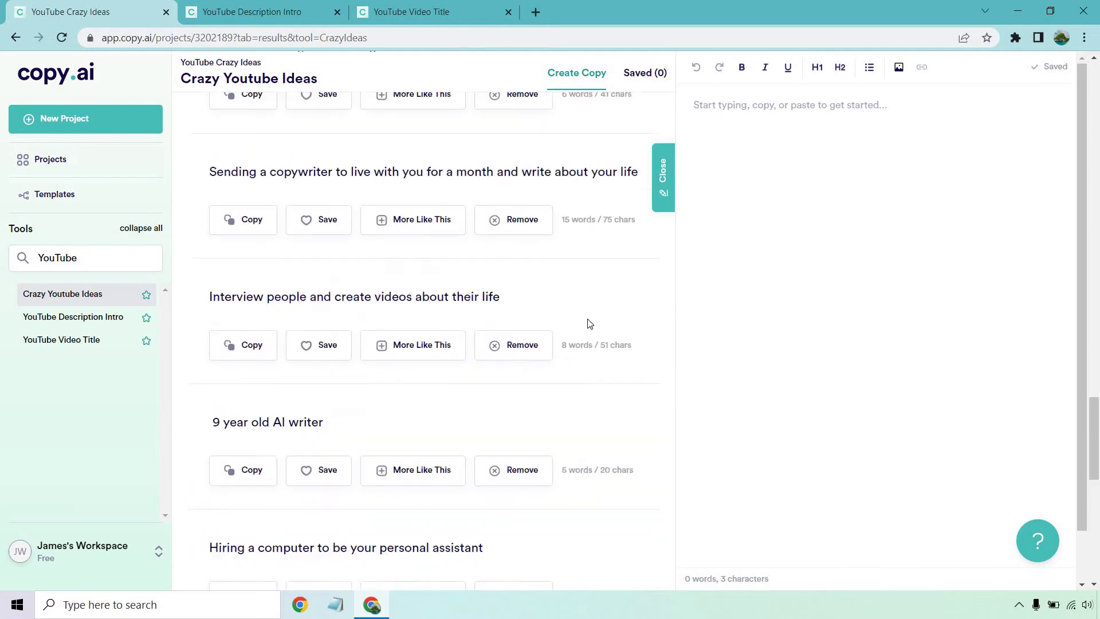
scroll(579, 333, "up", 16)
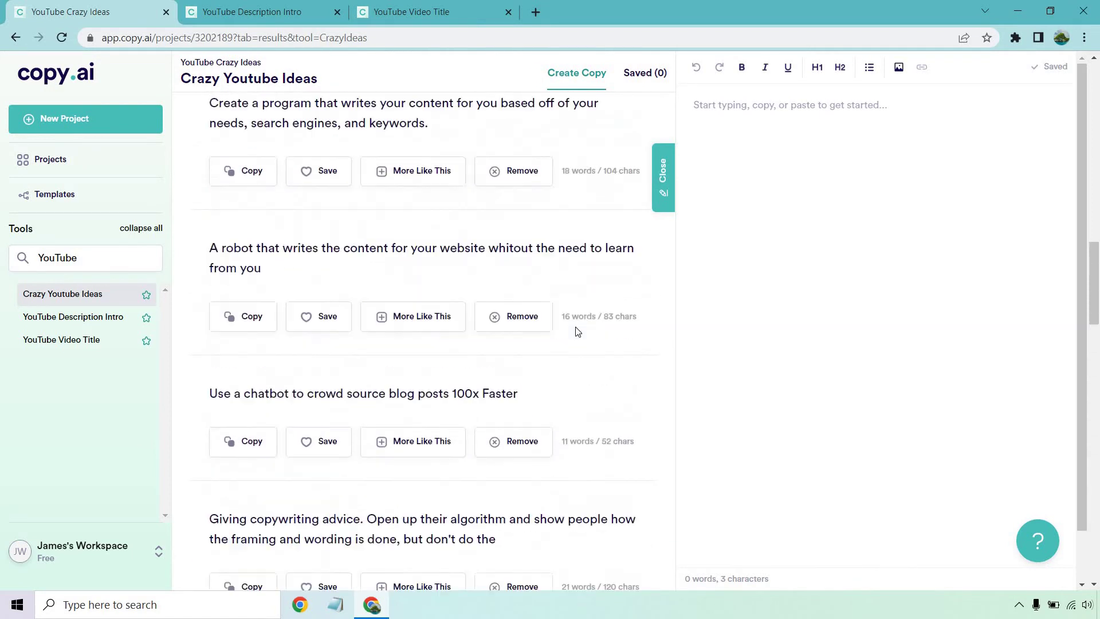
scroll(578, 332, "down", 3)
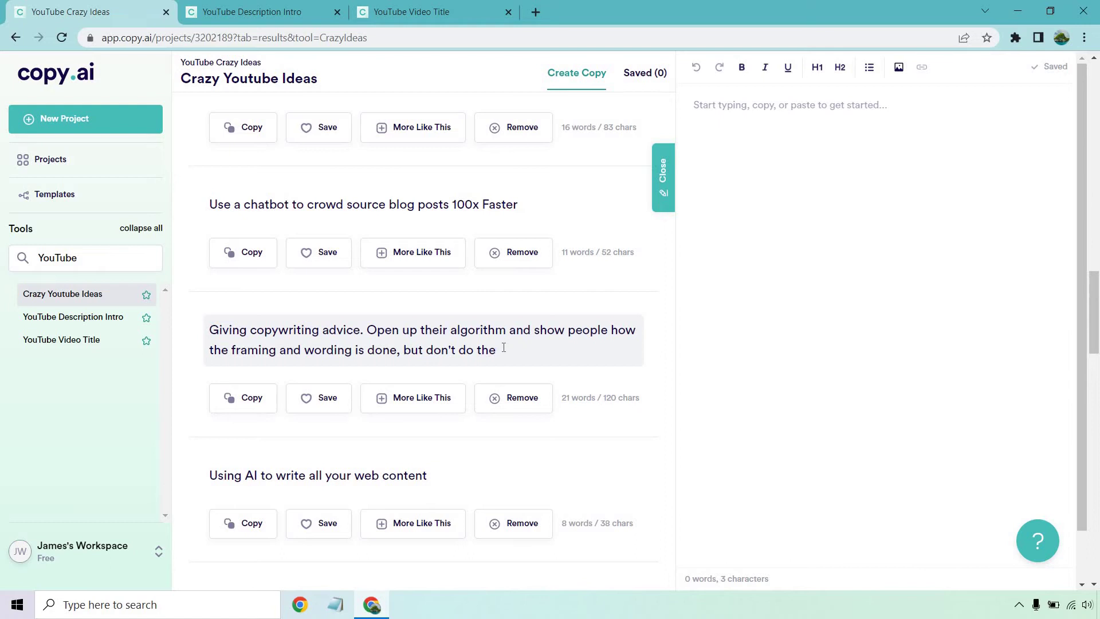
scroll(535, 367, "up", 7)
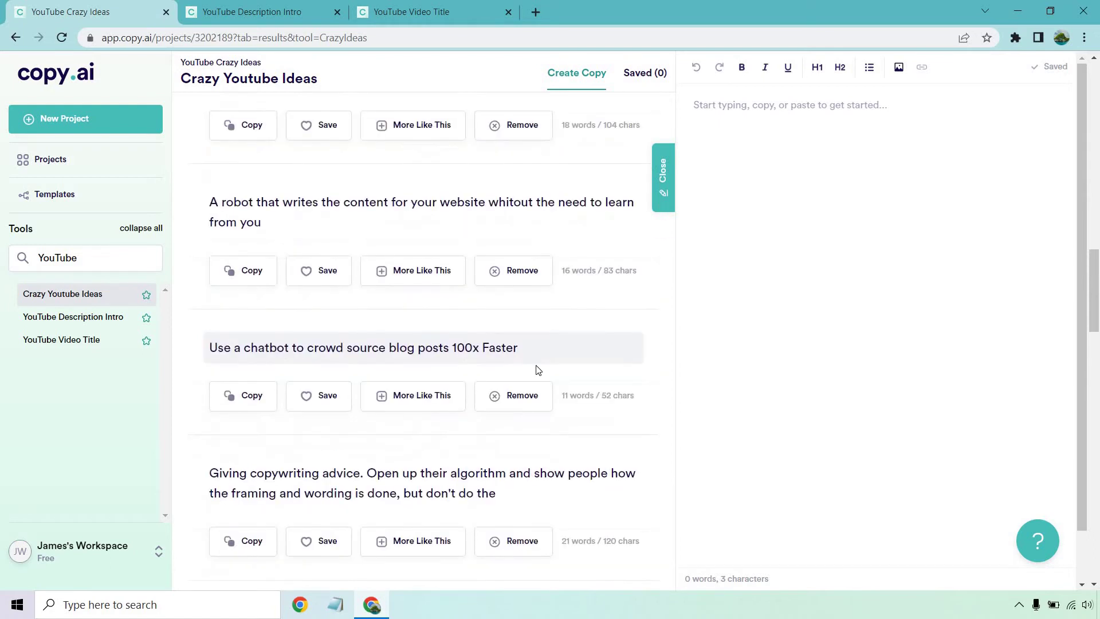
scroll(539, 369, "up", 8)
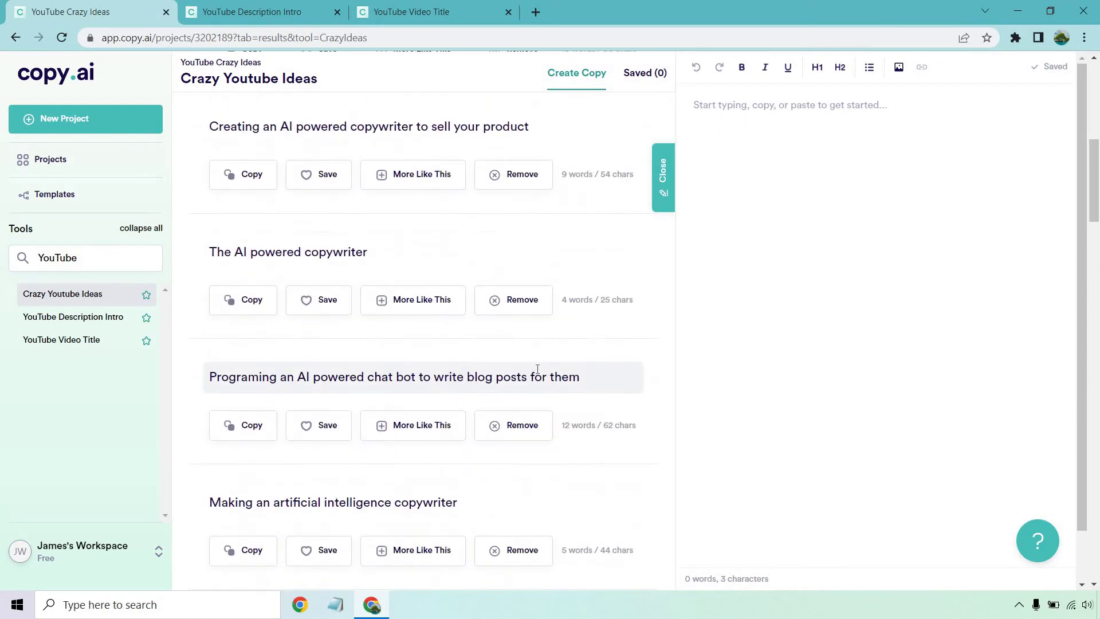
scroll(537, 373, "up", 5)
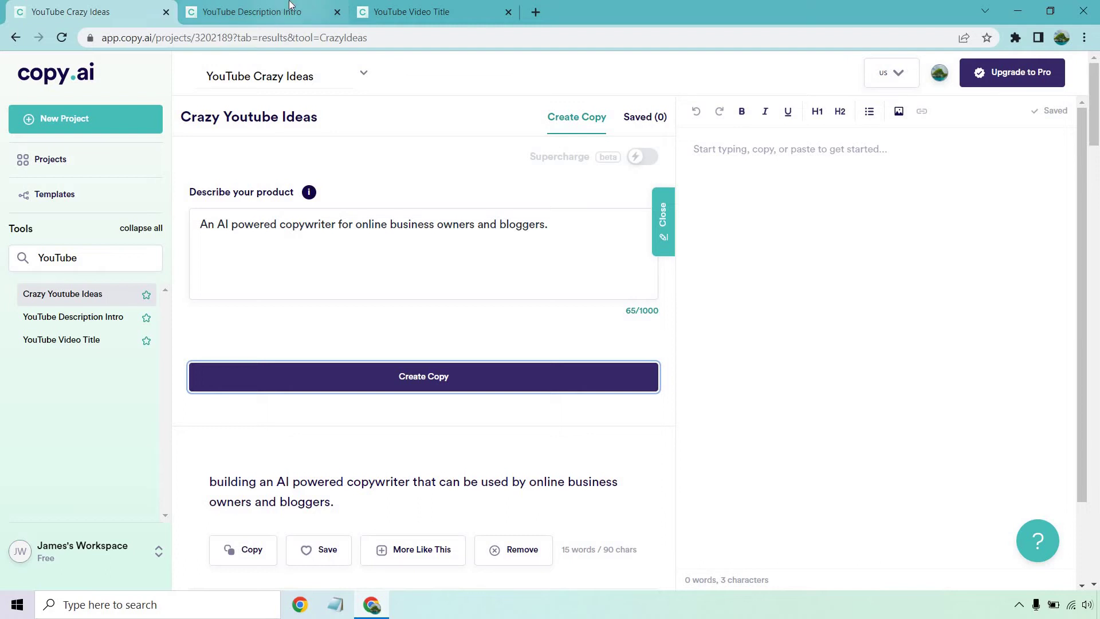
Go to the YouTube Description Intro project and scroll down to its generated intros
left_click(289, 14)
scroll(503, 155, "down", 7)
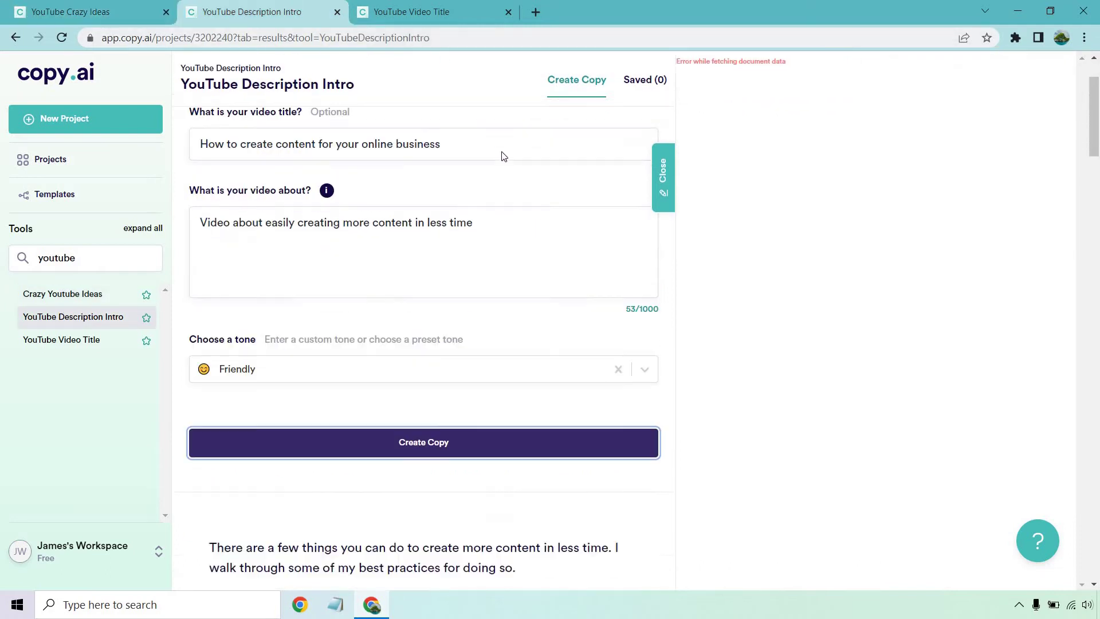
scroll(866, 274, "up", 7)
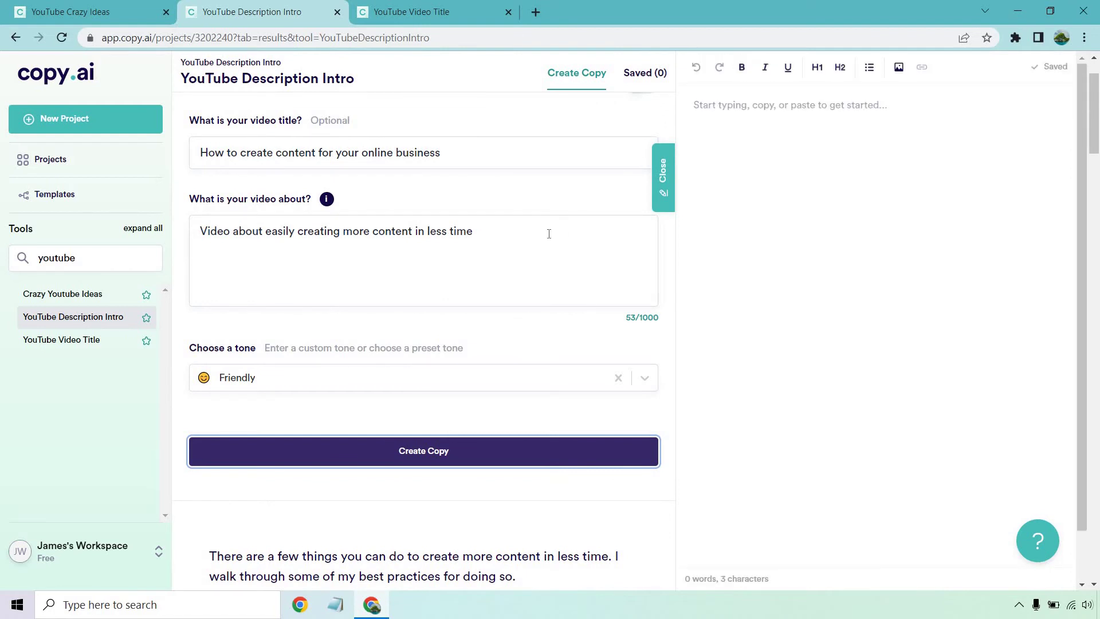
scroll(567, 256, "down", 6)
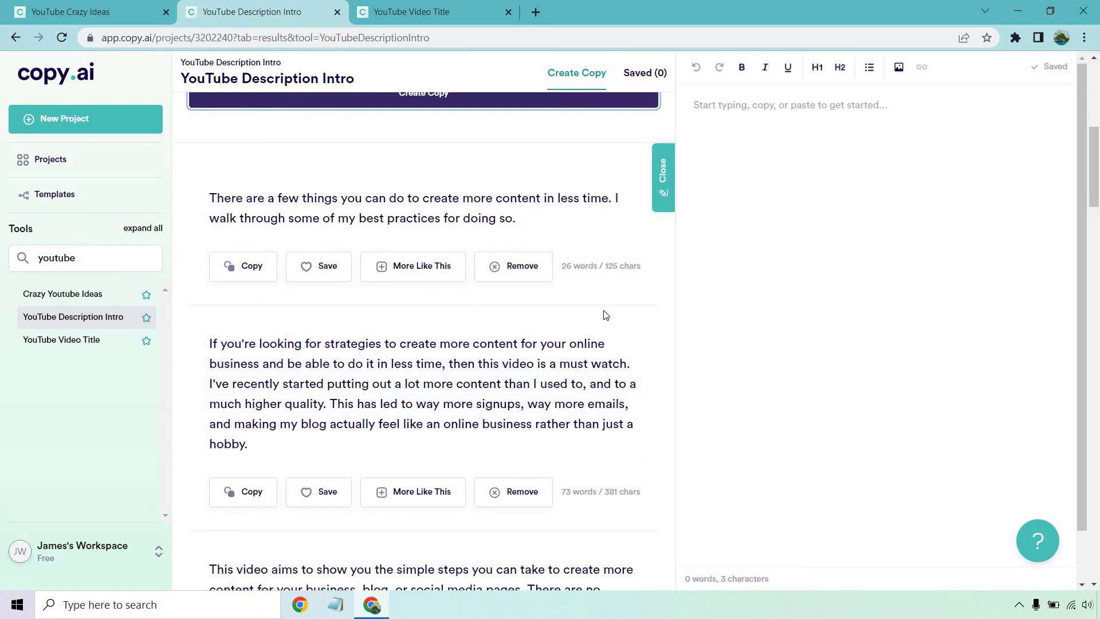
scroll(578, 291, "down", 1)
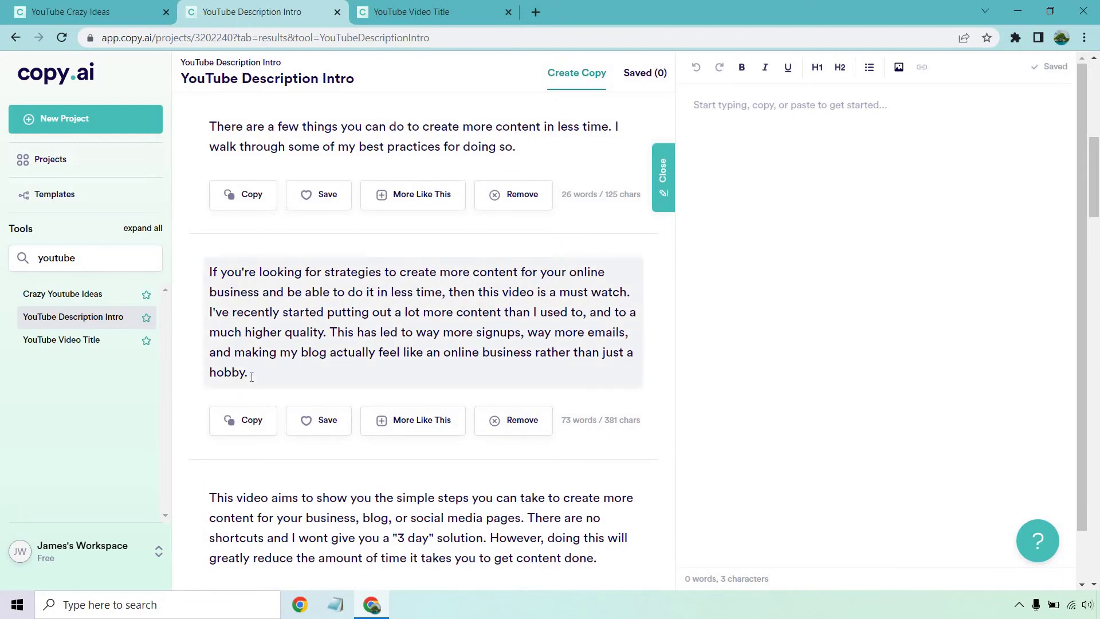
left_click_drag(248, 373, 209, 278)
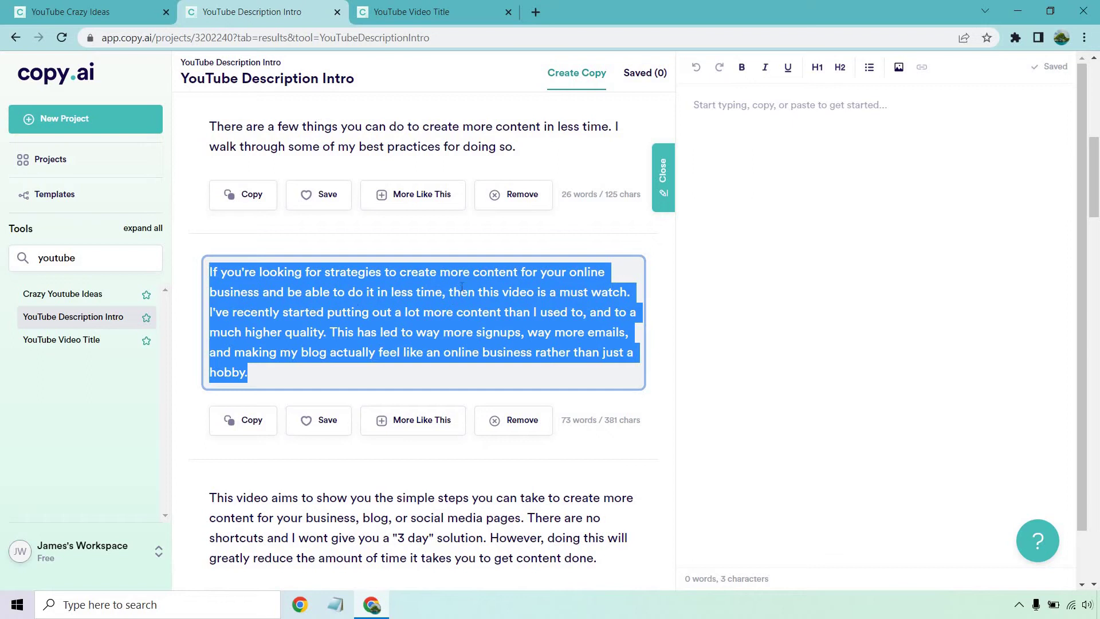
left_click(511, 240)
scroll(512, 245, "down", 4)
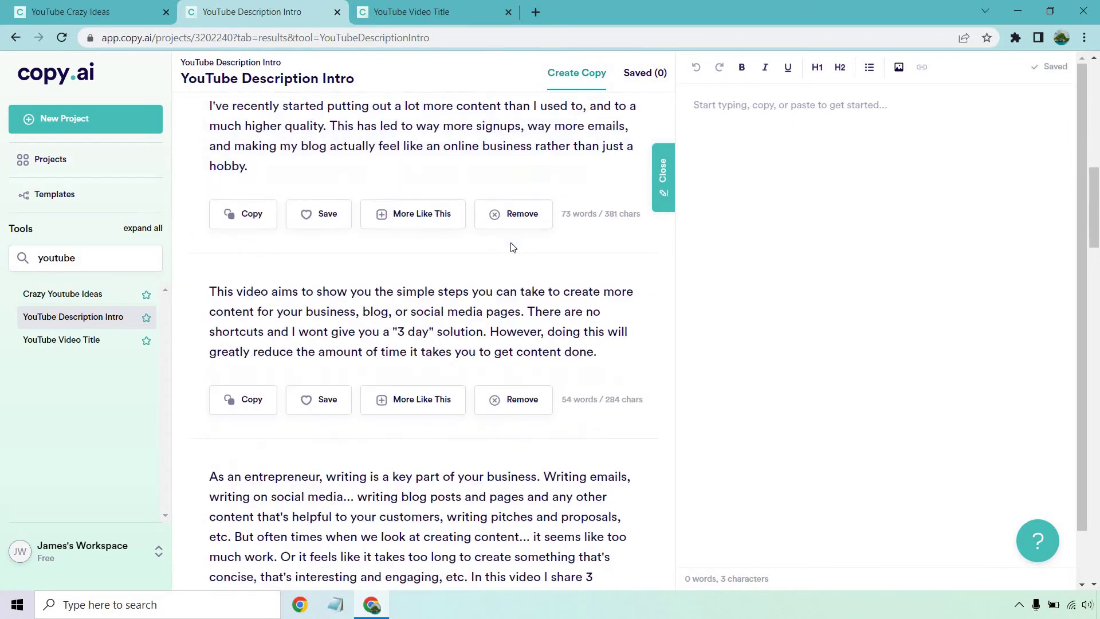
scroll(512, 247, "down", 2)
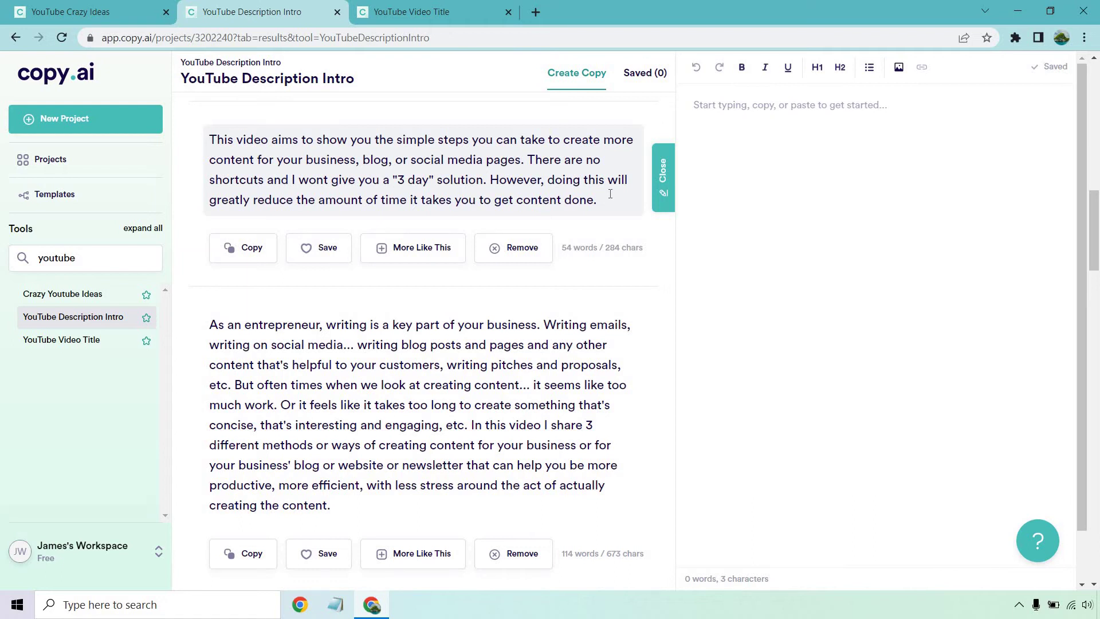
Scroll through the remaining description intro results, then back up toward the top
scroll(505, 309, "down", 6)
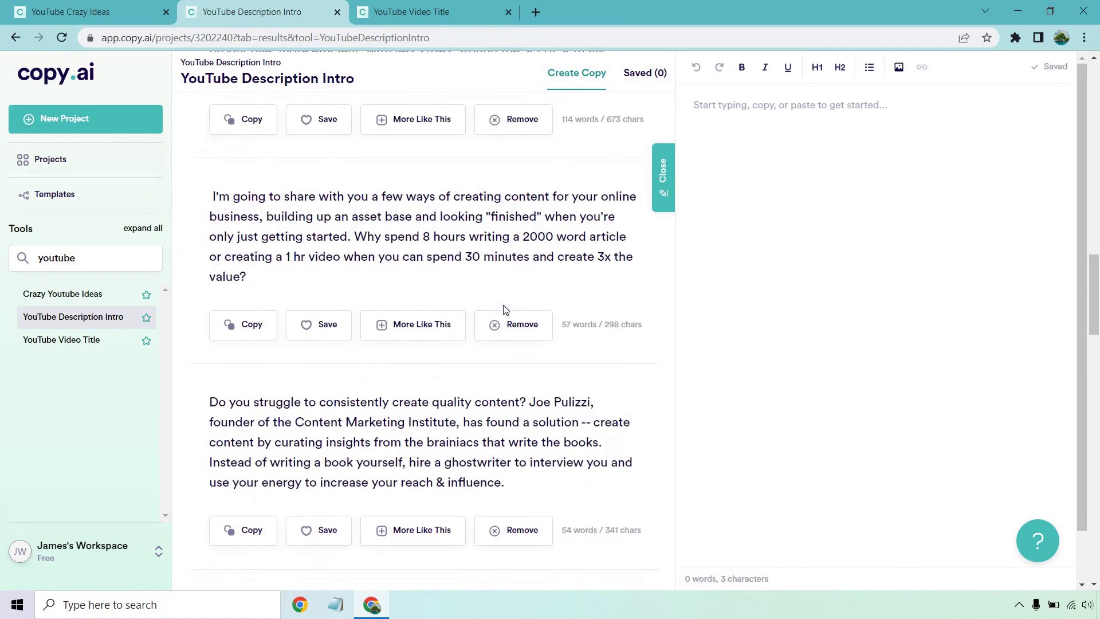
scroll(503, 304, "down", 2)
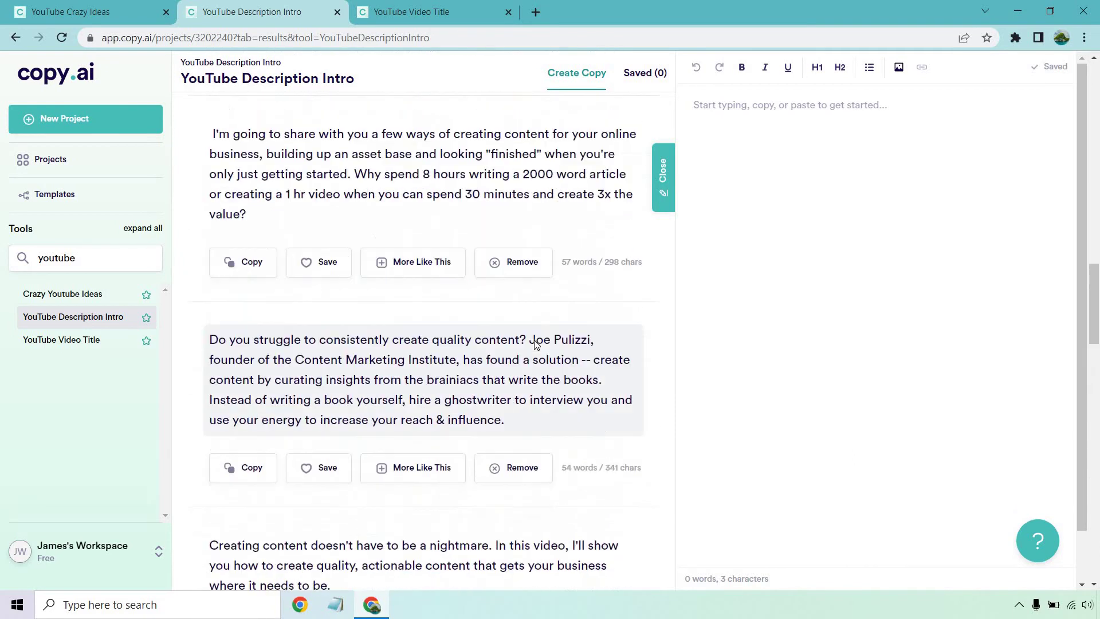
scroll(534, 342, "up", 8)
scroll(534, 338, "down", 2)
scroll(535, 336, "up", 3)
scroll(521, 309, "down", 3)
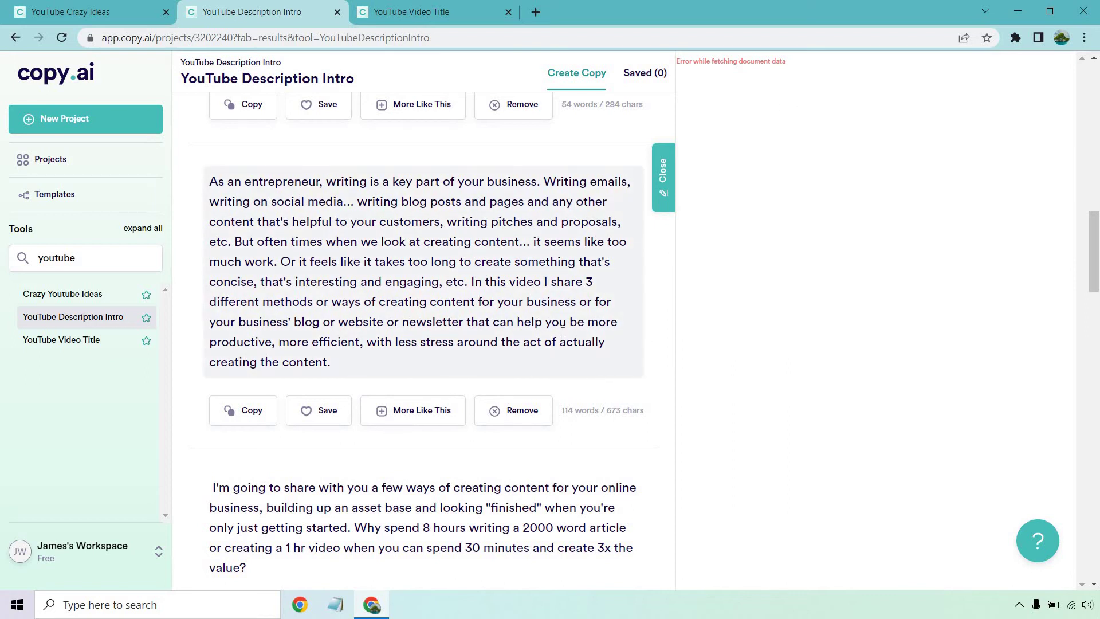
scroll(595, 346, "down", 1)
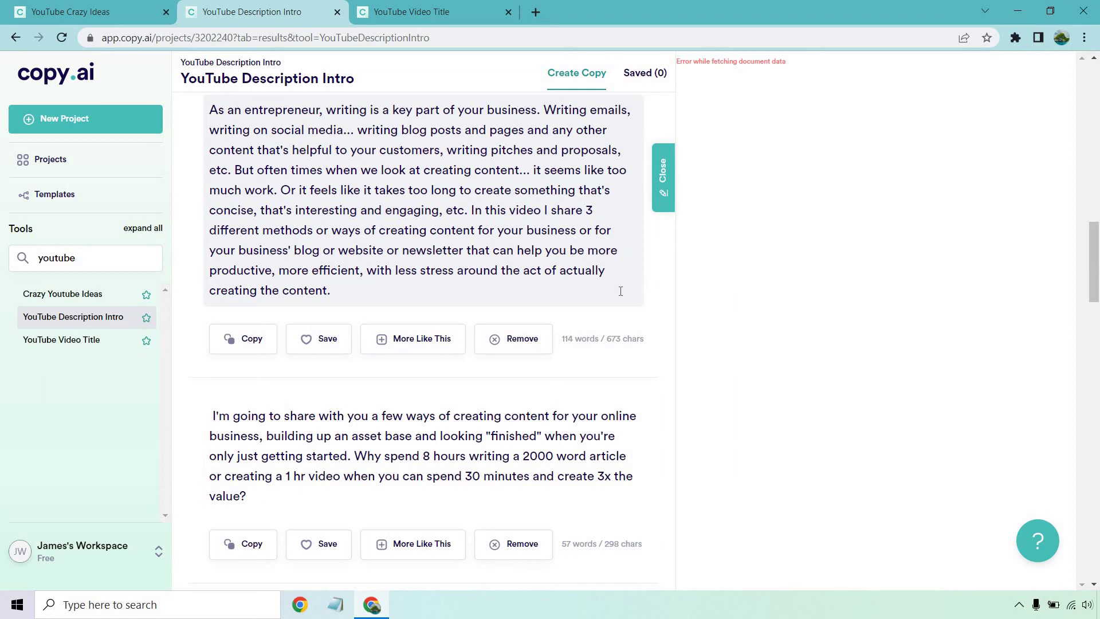
scroll(616, 292, "up", 15)
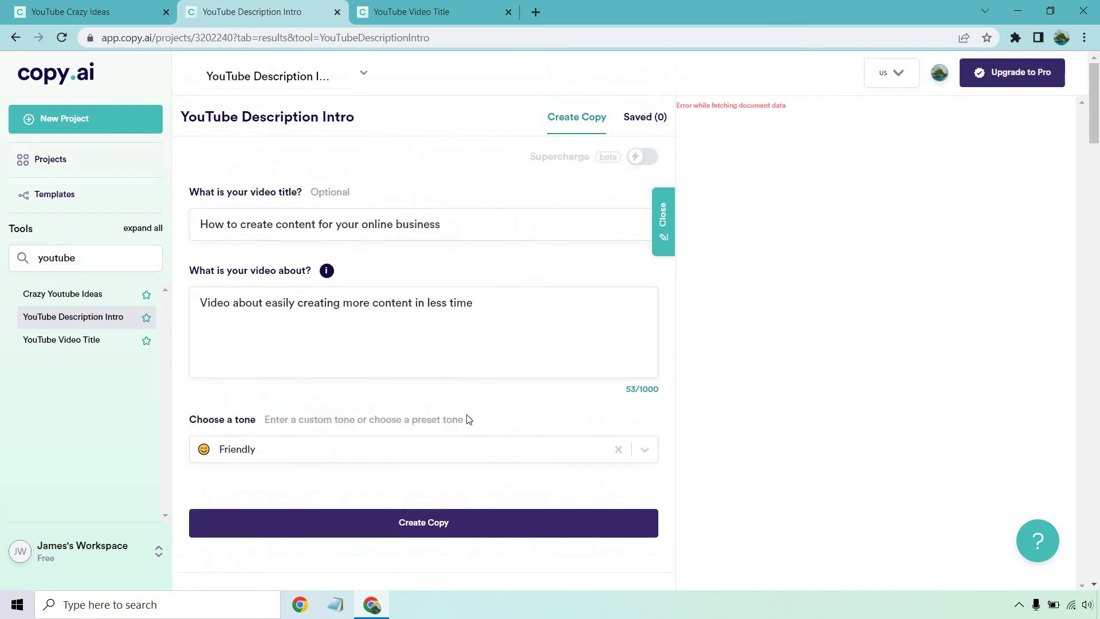
left_click(417, 12)
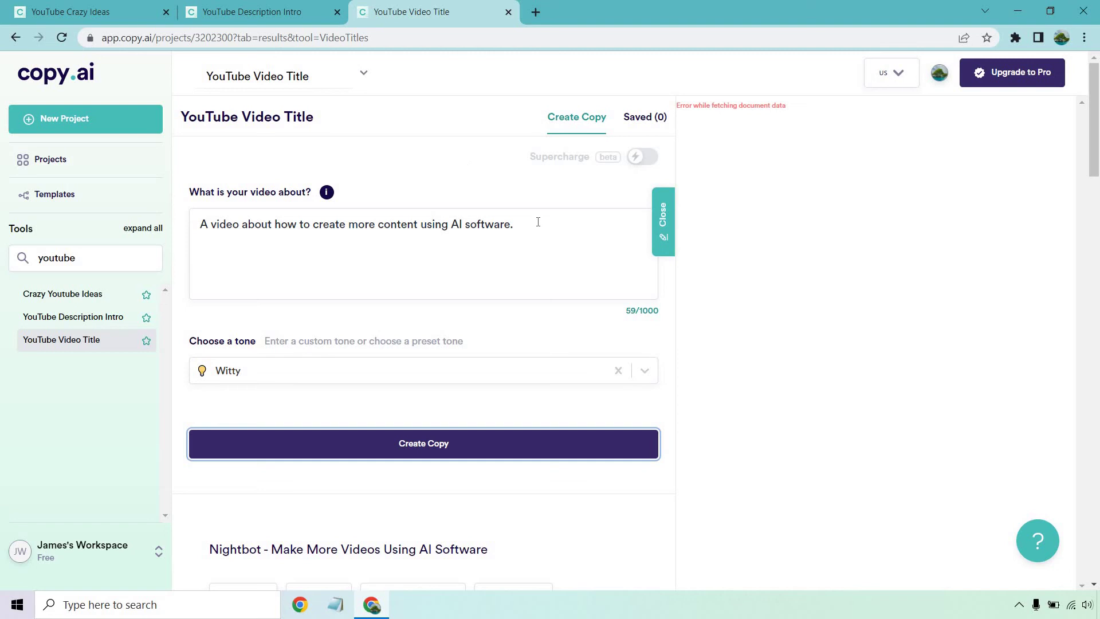
scroll(534, 213, "down", 3)
scroll(530, 223, "up", 3)
scroll(532, 223, "down", 3)
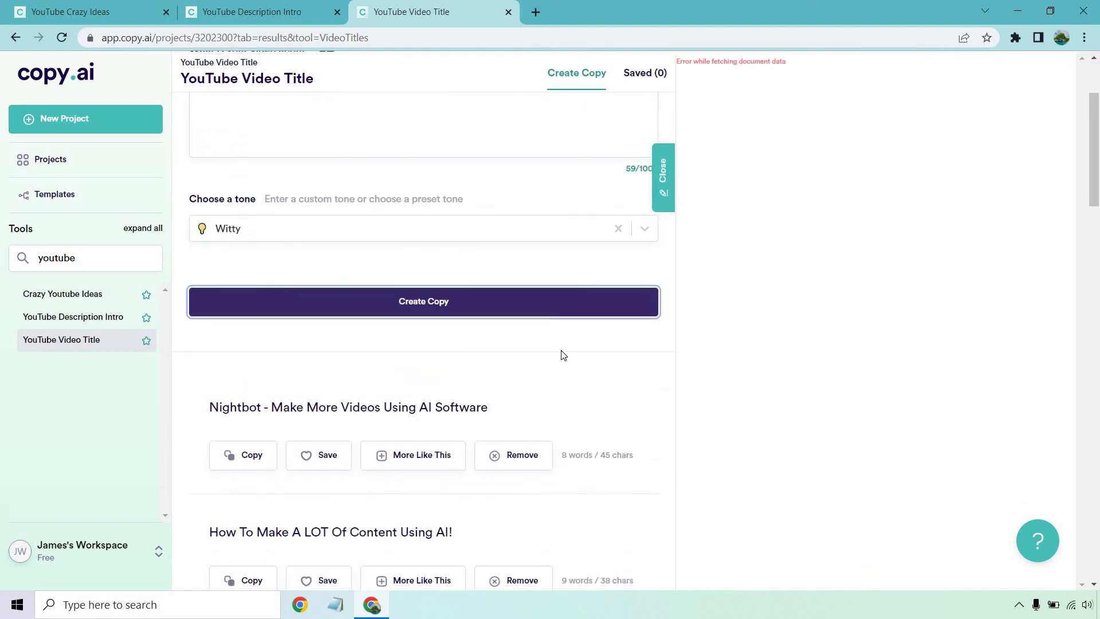
scroll(561, 303, "down", 1)
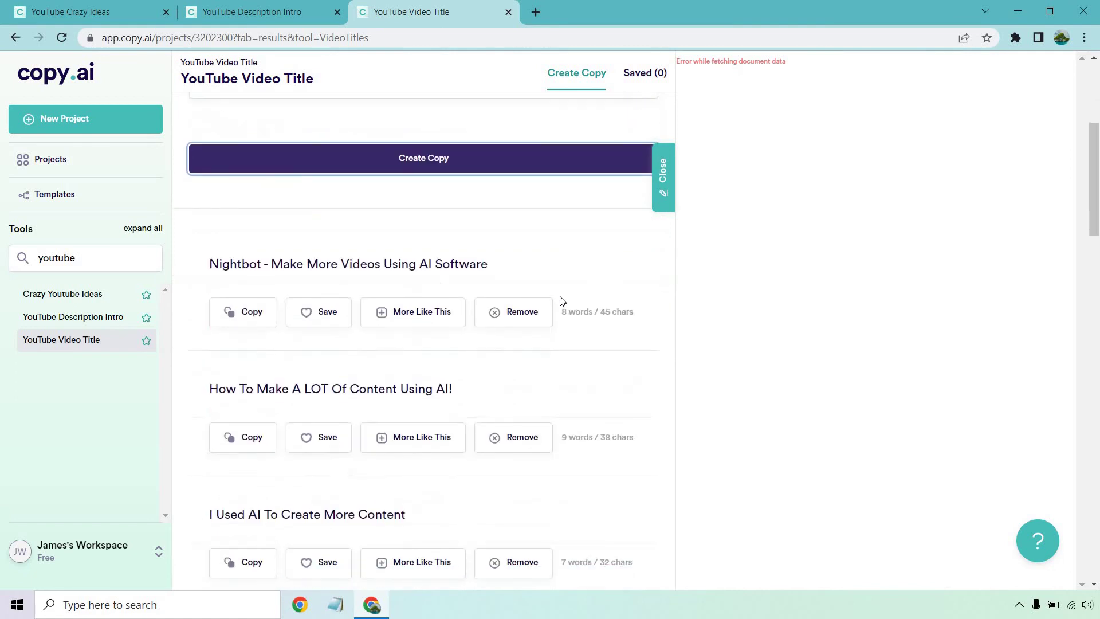
scroll(562, 302, "down", 3)
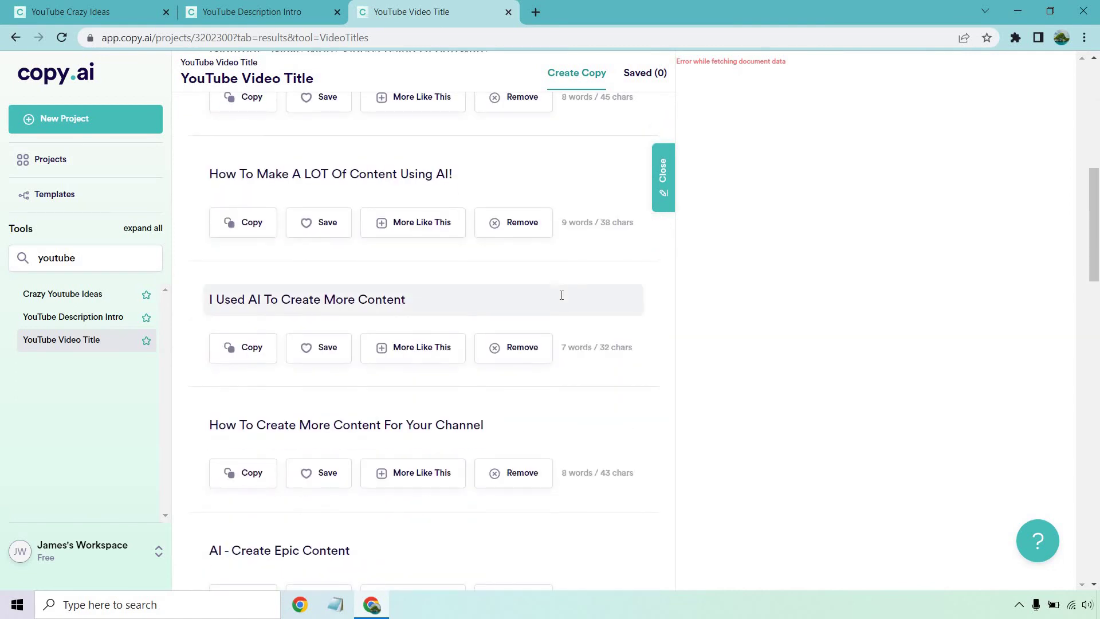
scroll(560, 296, "down", 5)
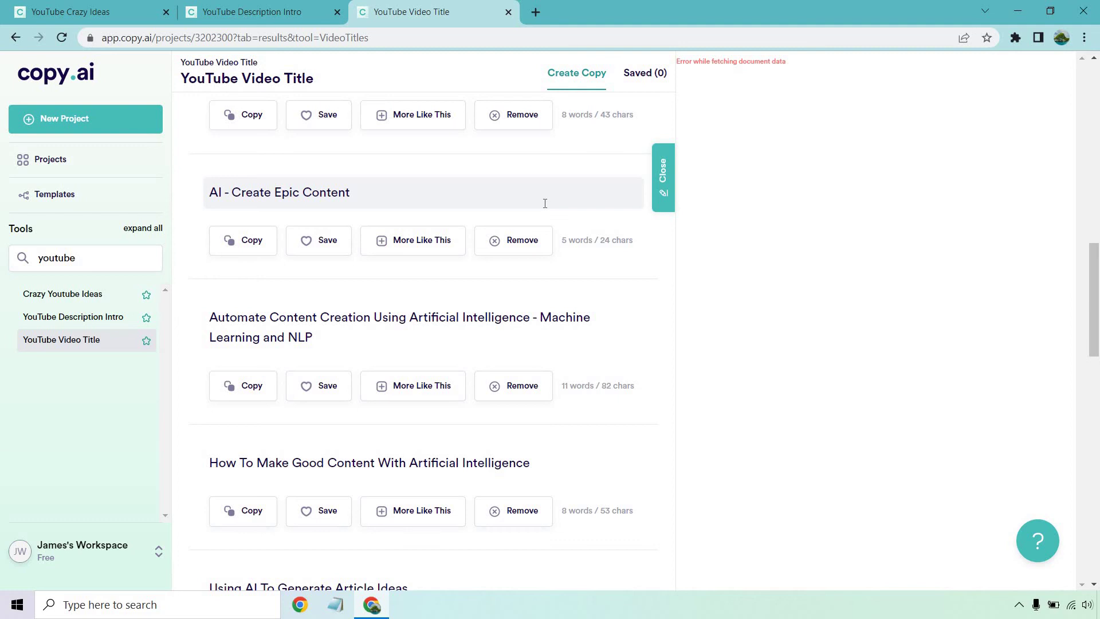
scroll(573, 321, "down", 5)
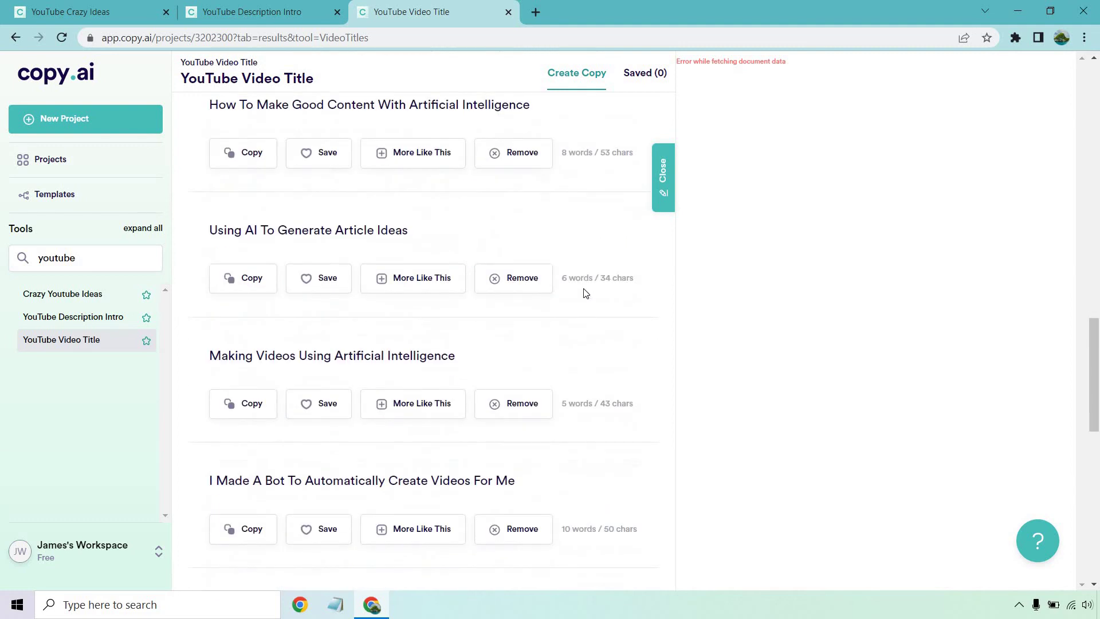
scroll(408, 184, "down", 1)
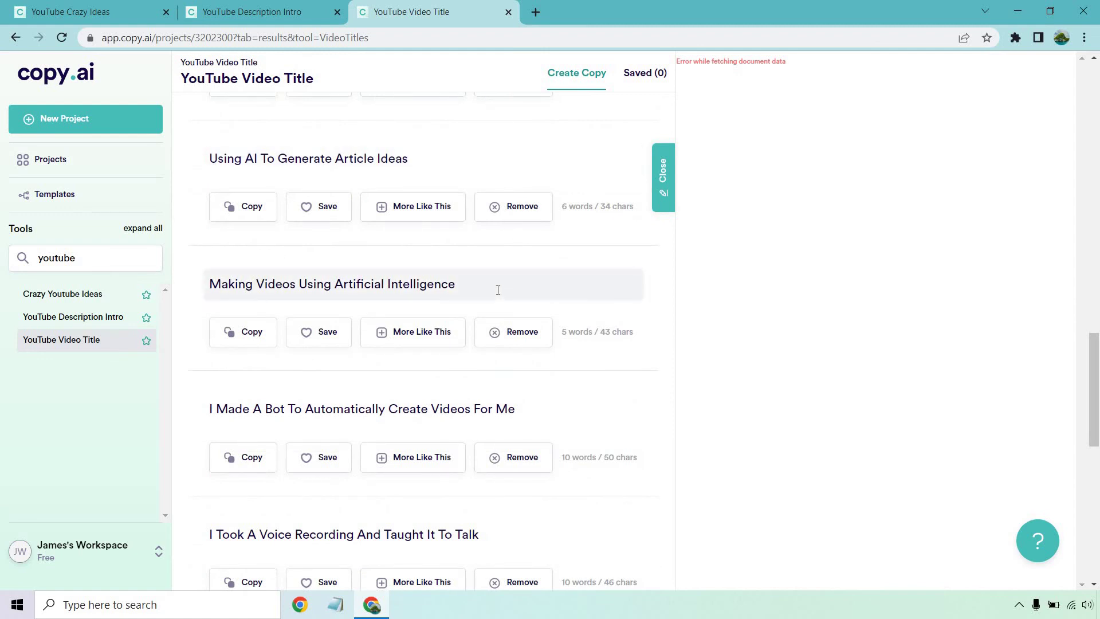
scroll(498, 290, "down", 1)
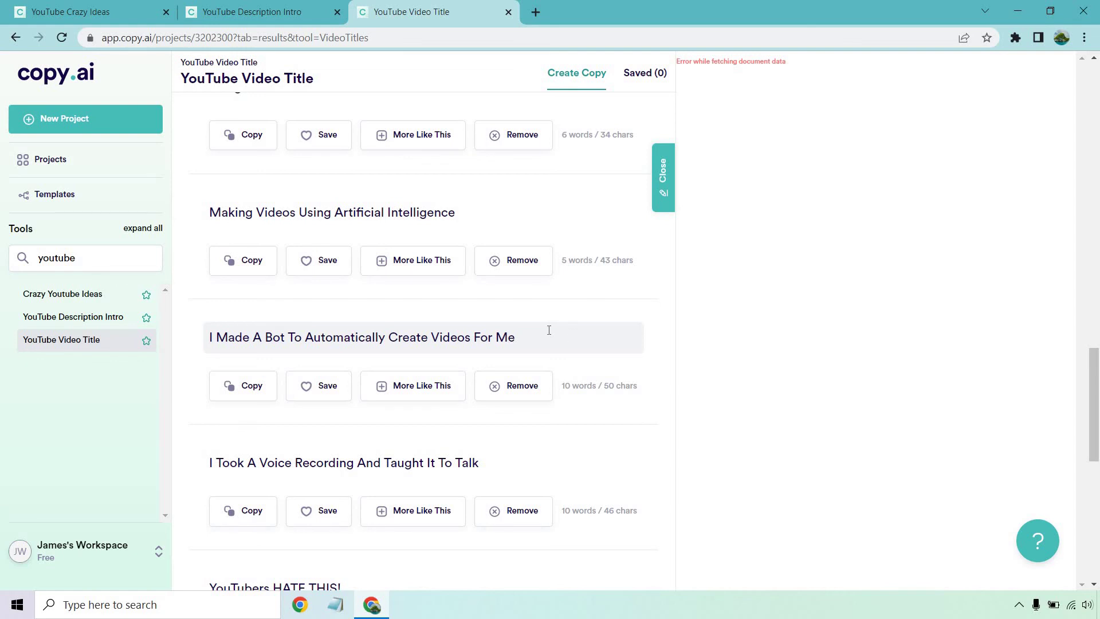
scroll(550, 328, "down", 3)
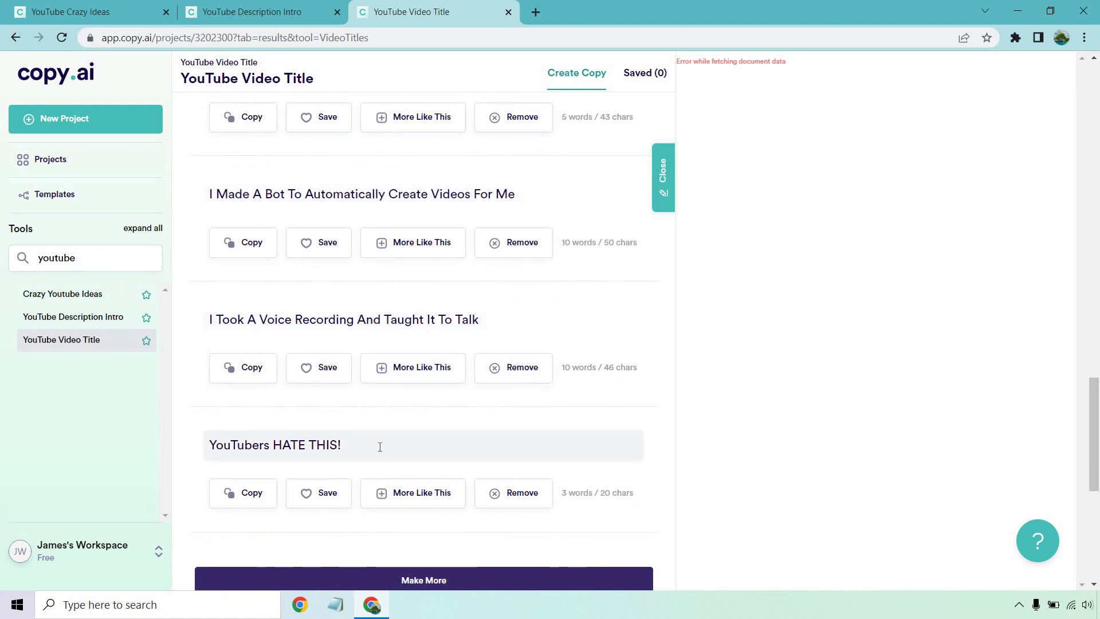
scroll(380, 447, "up", 15)
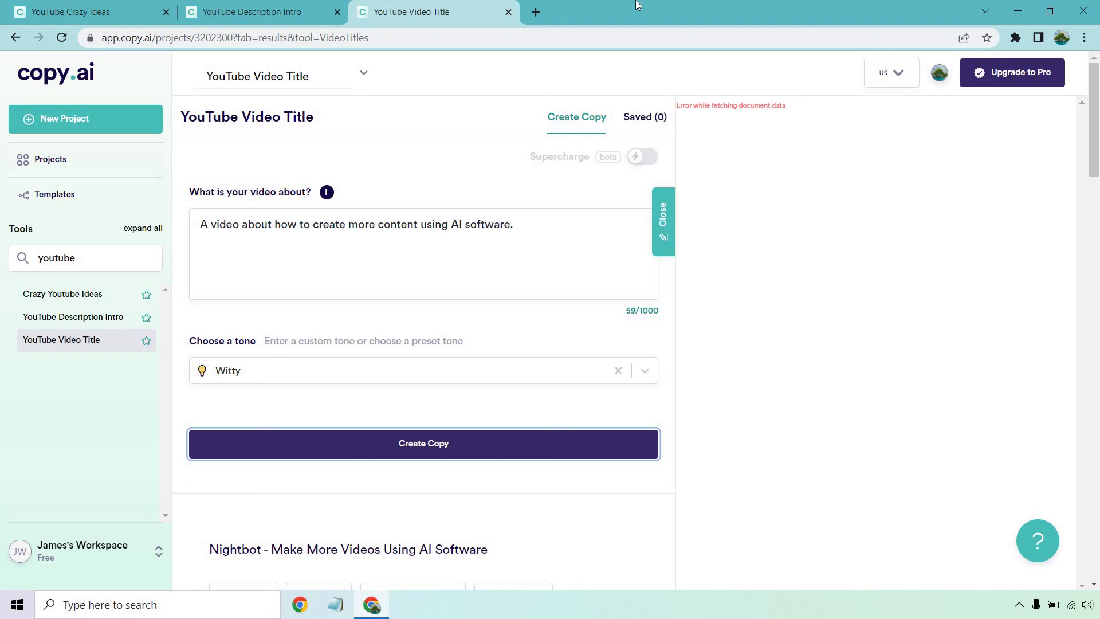
Return to the YouTube Description Intro project holding the 'How to create content for your online business' title
left_click(270, 8)
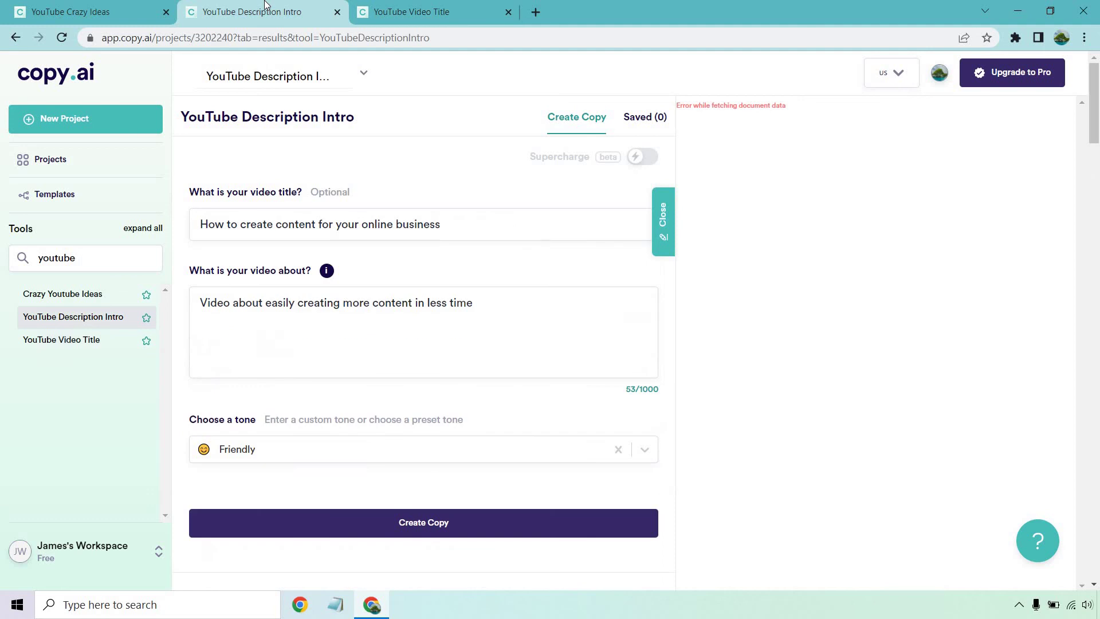